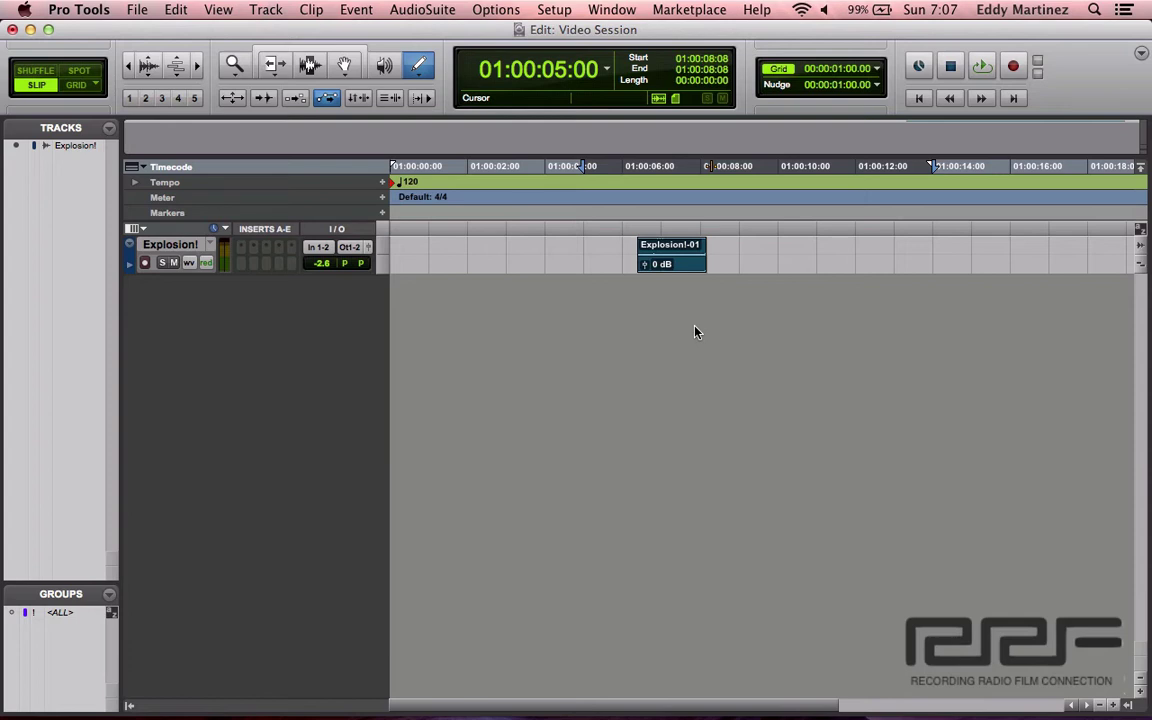
Step: Start a video import and select GANGNAM STYLE.mov on the Desktop
left_click(122, 8)
mouse_move(192, 268)
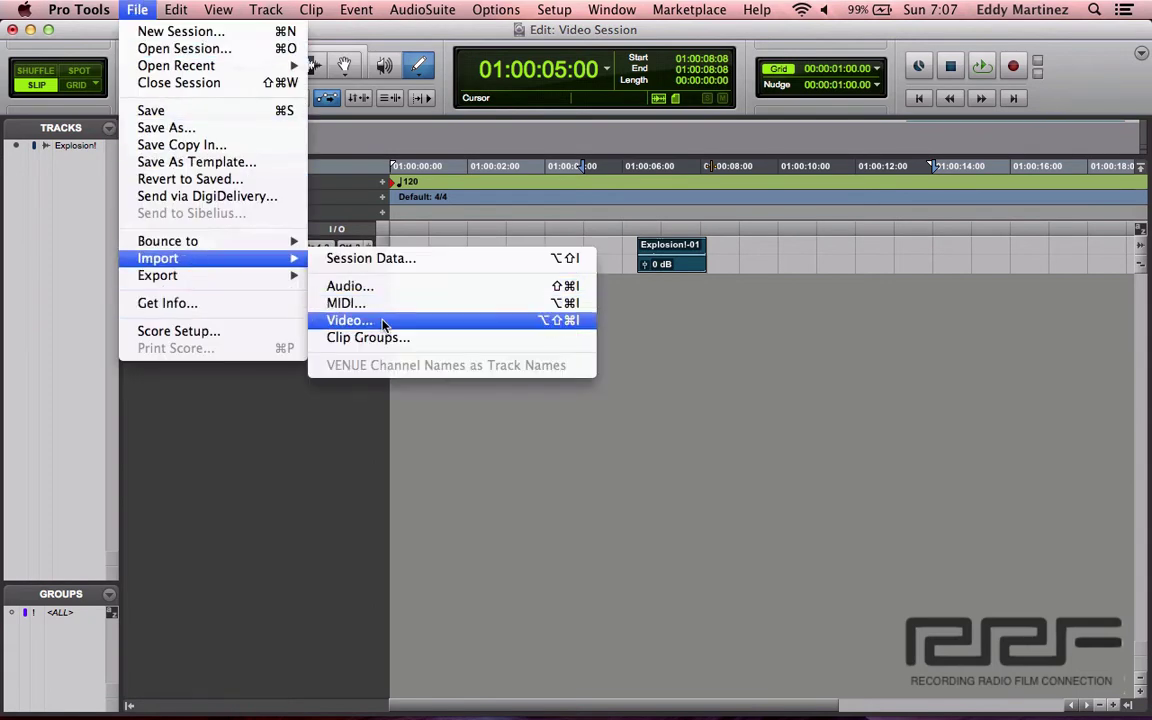
left_click(567, 326)
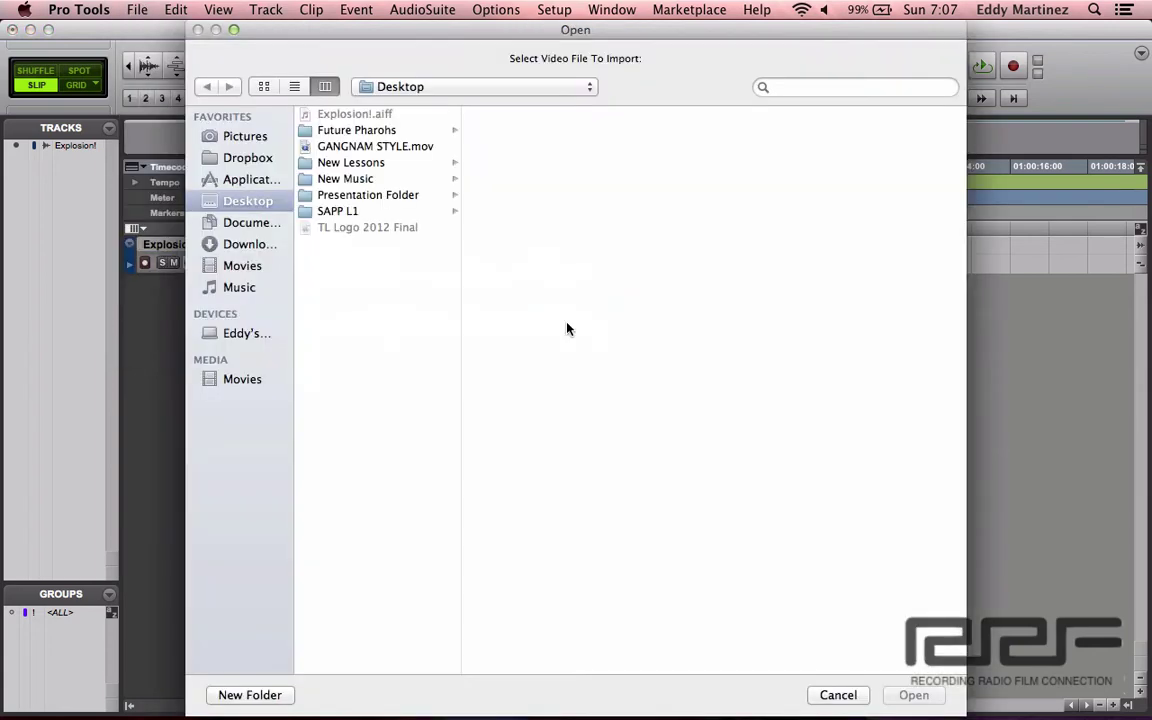
left_click(382, 147)
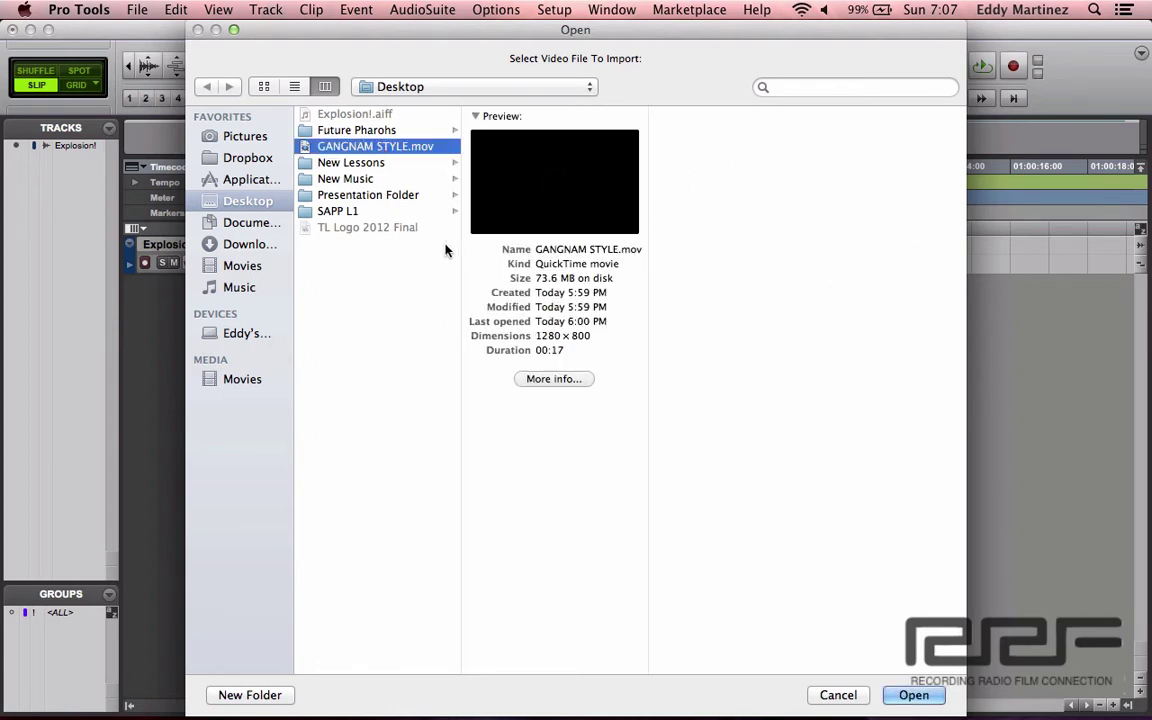
Step: Preview the GANGNAM STYLE.mov clip, then open it for import
mouse_move(556, 181)
left_click(556, 181)
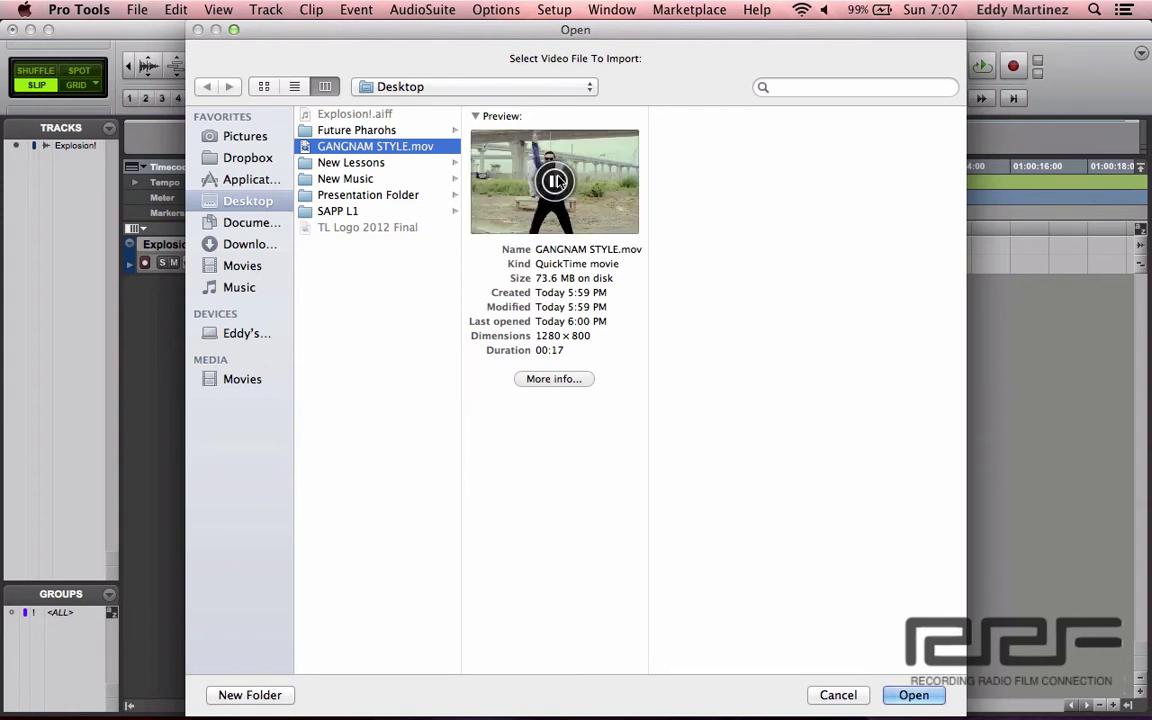
left_click(556, 181)
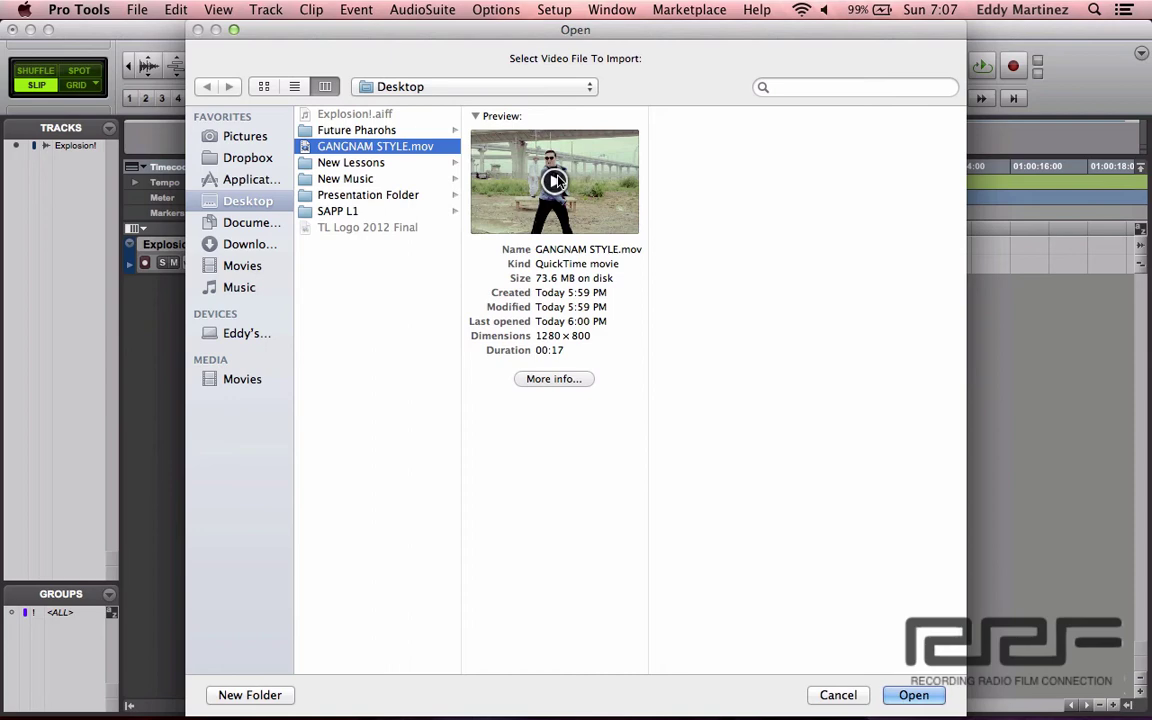
left_click(914, 695)
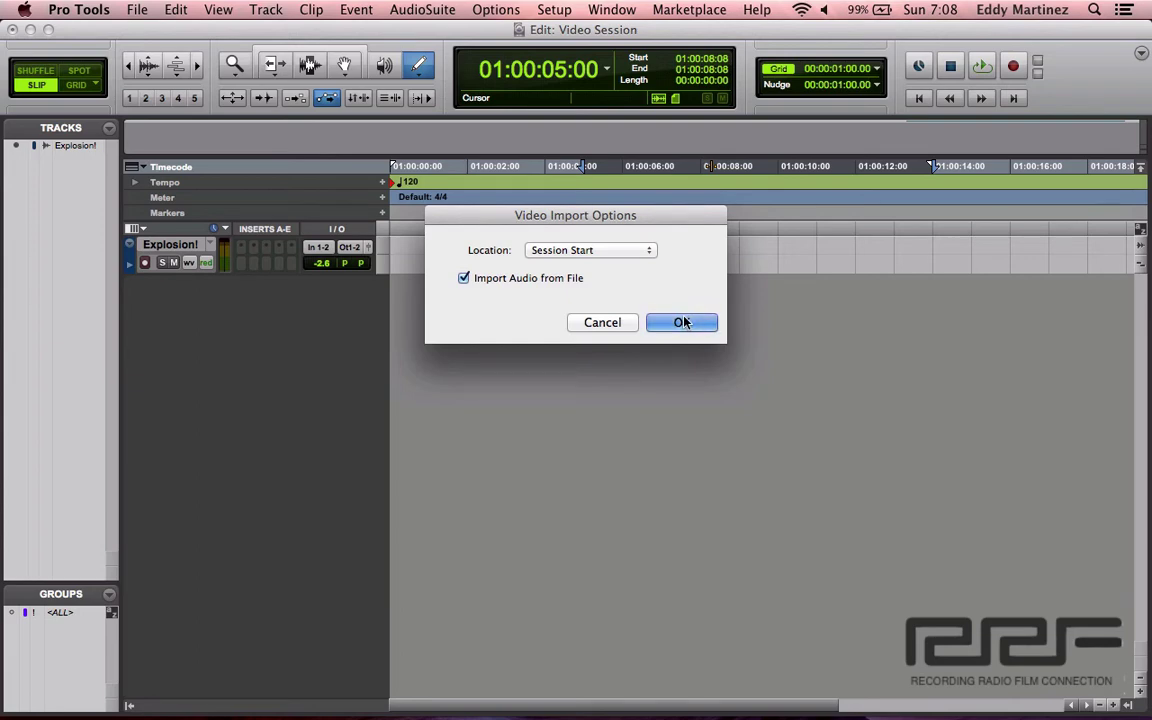
Step: Import at session start with audio, saving the audio to Video Session > Video Files
left_click(685, 322)
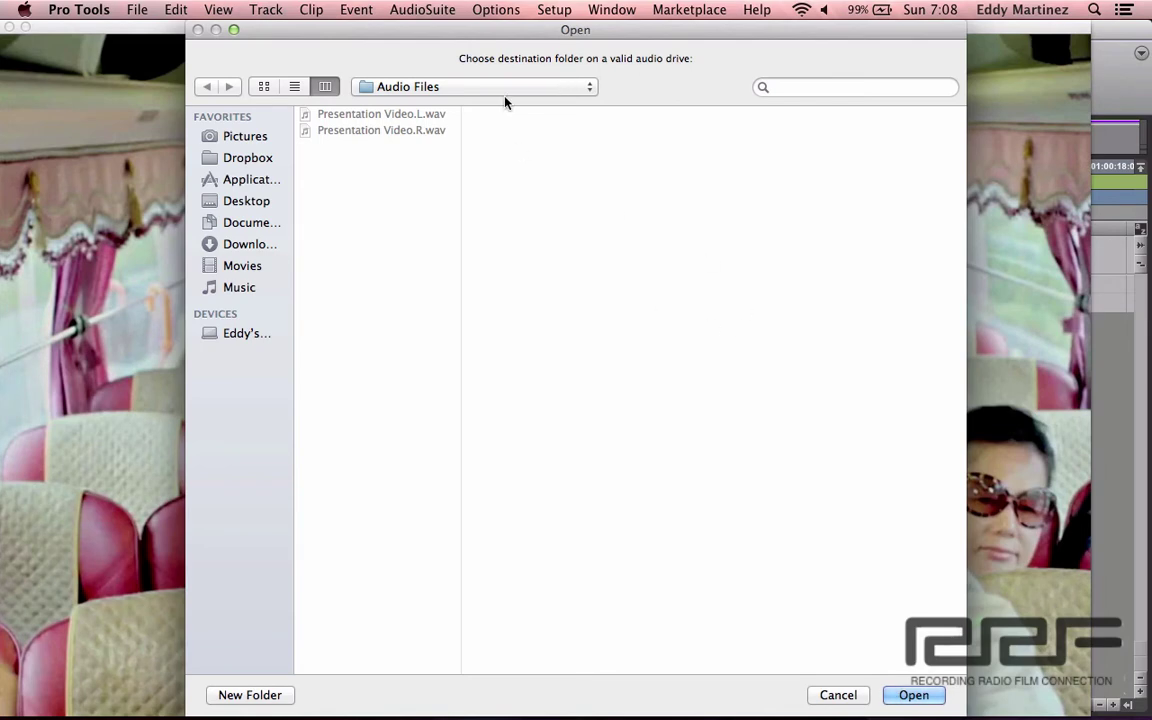
left_click(580, 89)
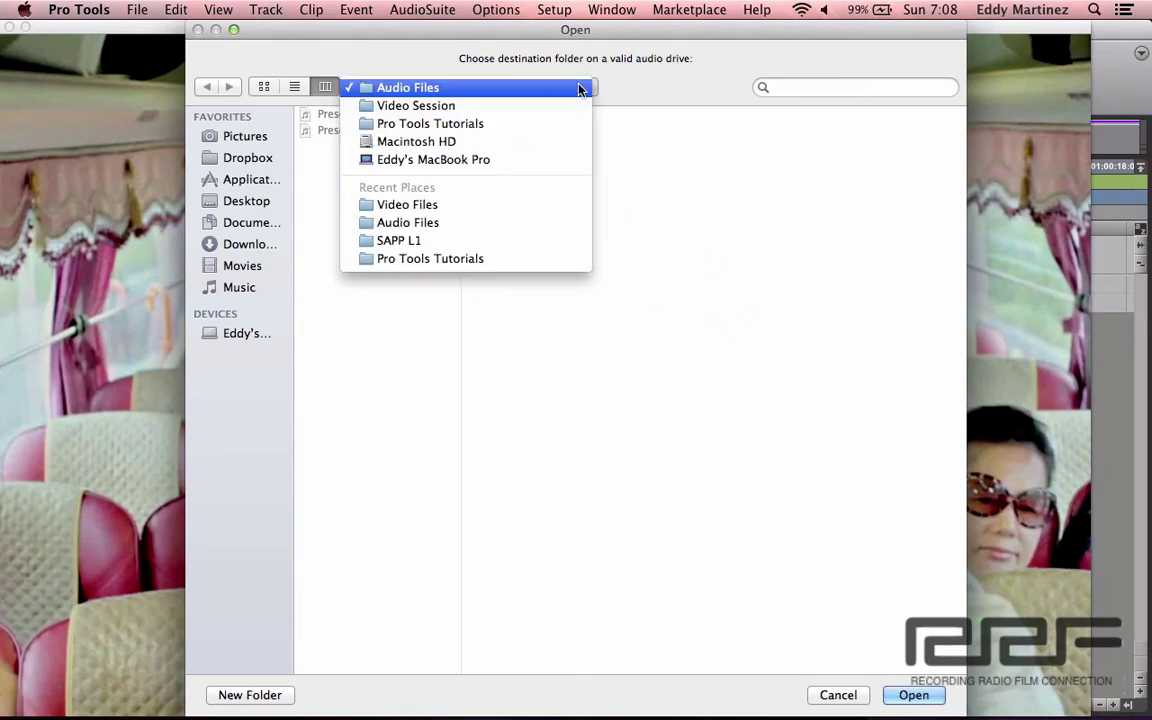
left_click(520, 107)
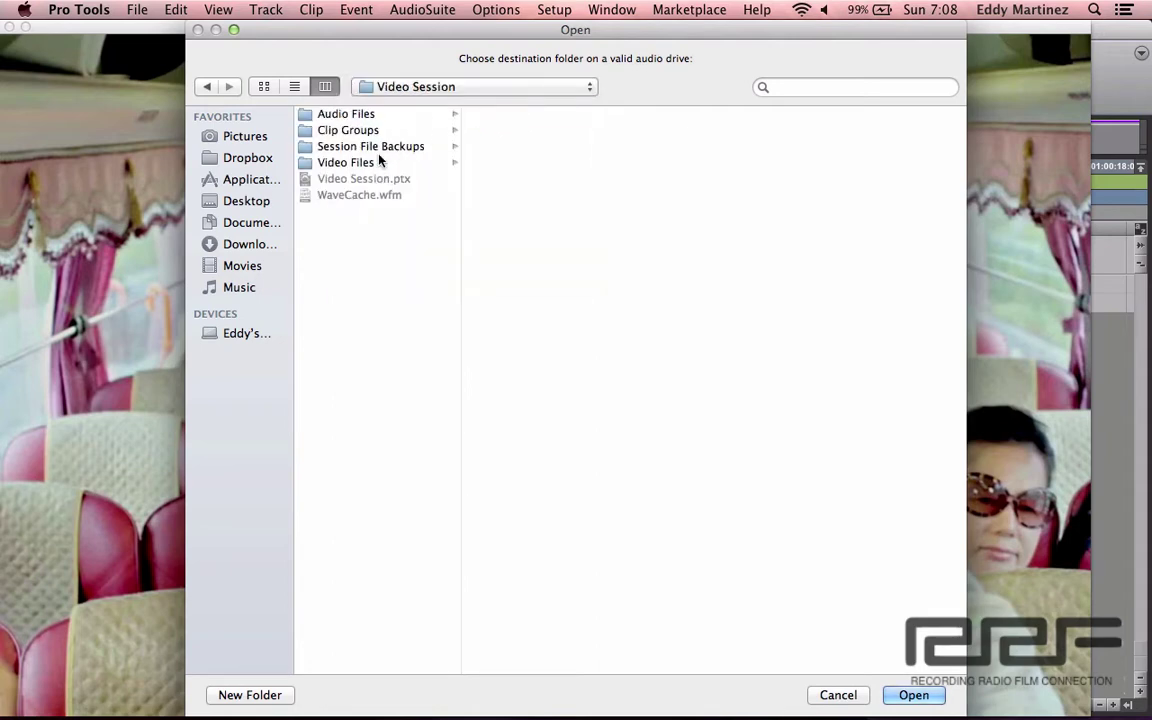
left_click(366, 163)
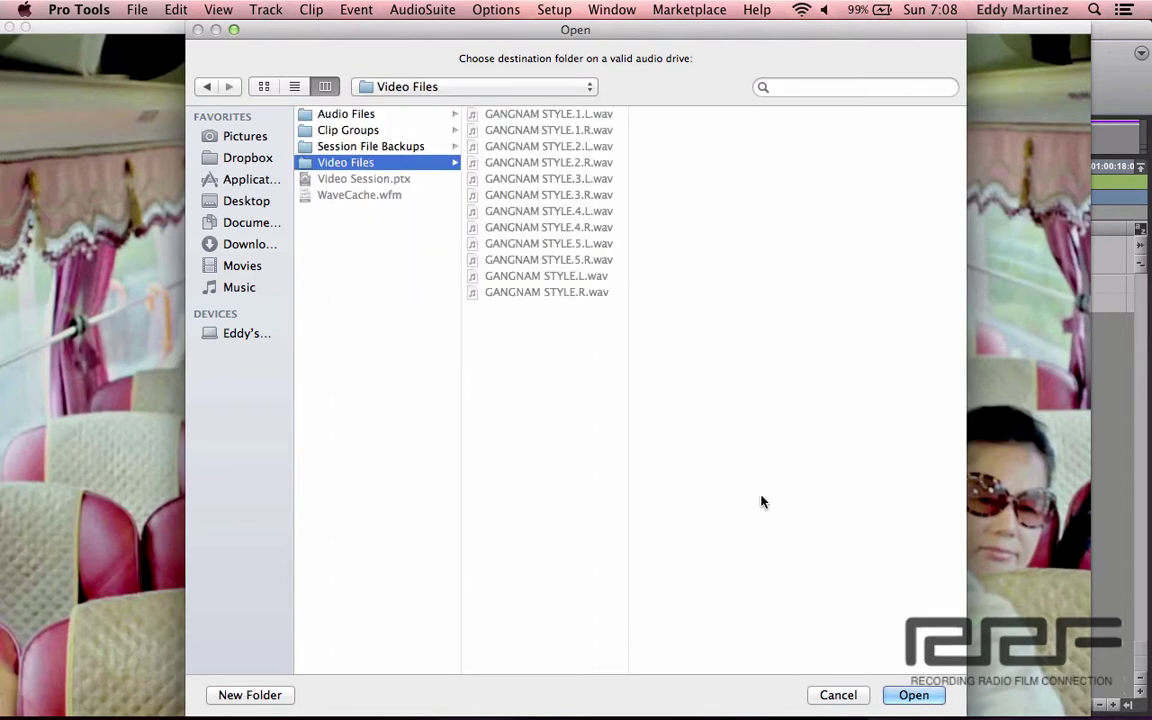
left_click(913, 695)
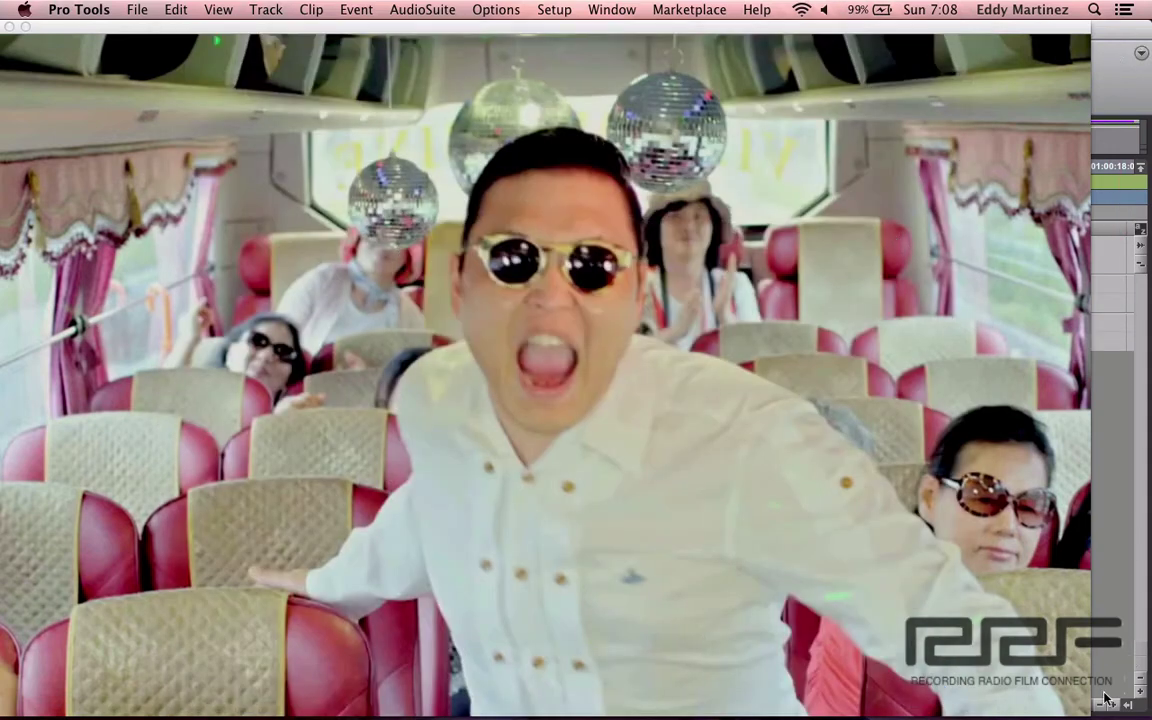
Step: Resize and place the video window below the tracks, then activate the Smart Tool
left_click_drag(1085, 712, 491, 353)
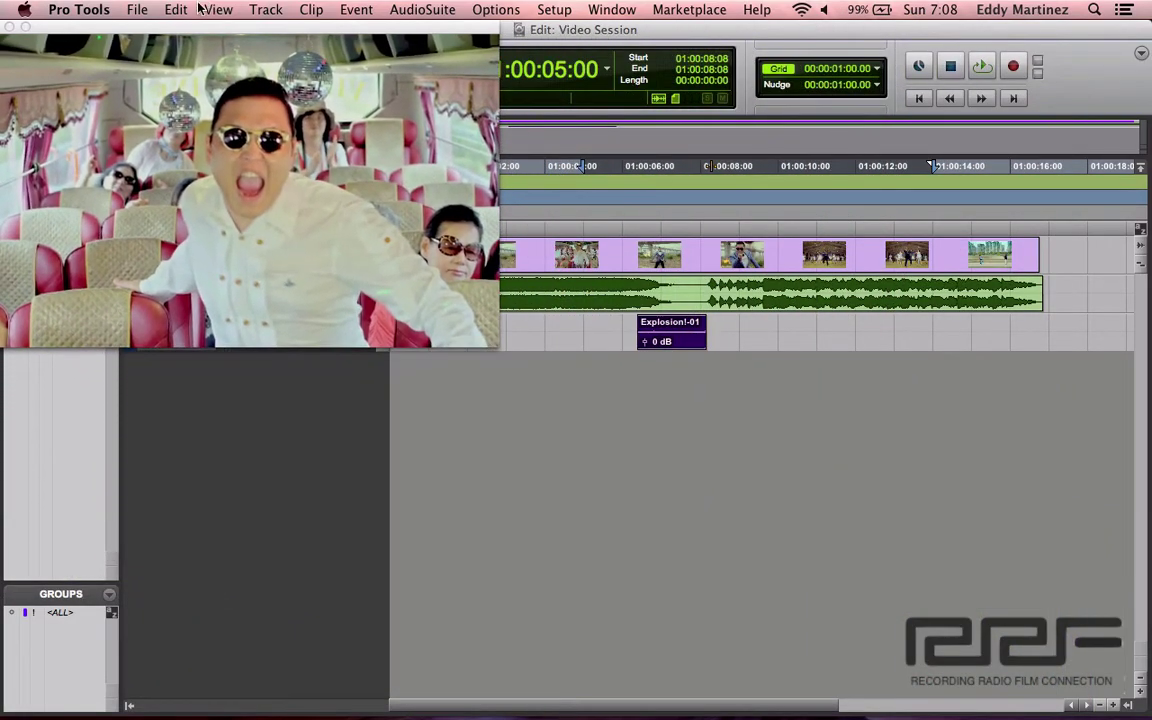
left_click_drag(173, 38, 552, 362)
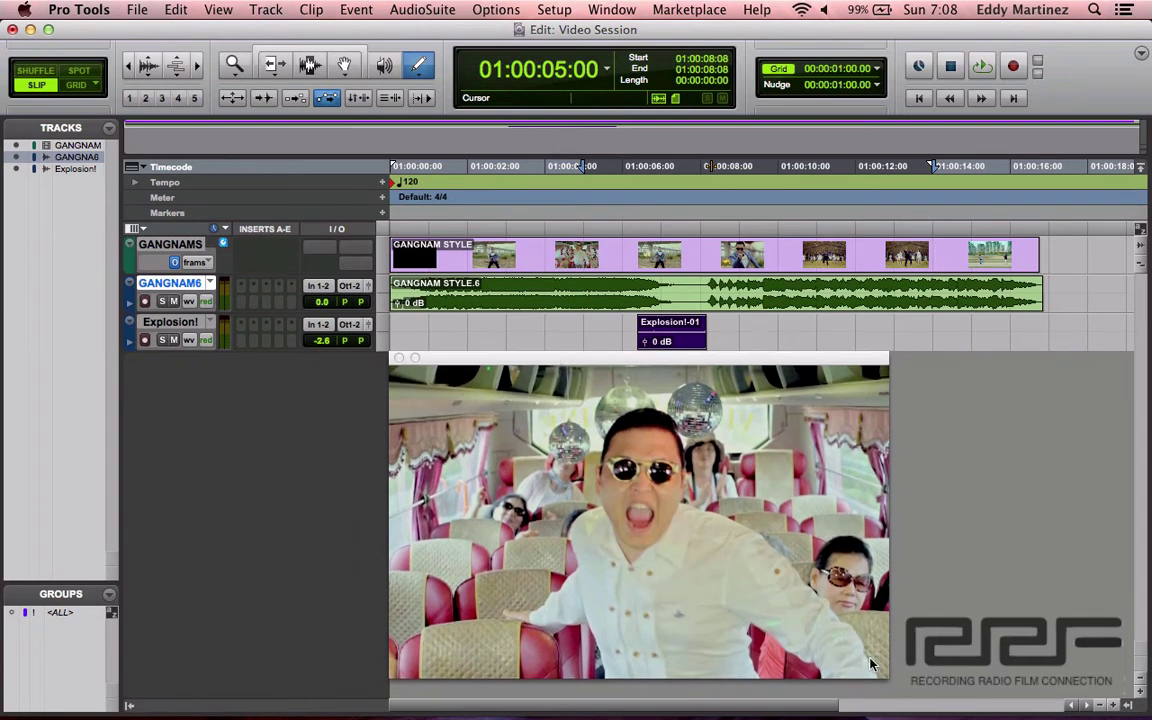
left_click_drag(883, 679, 1016, 715)
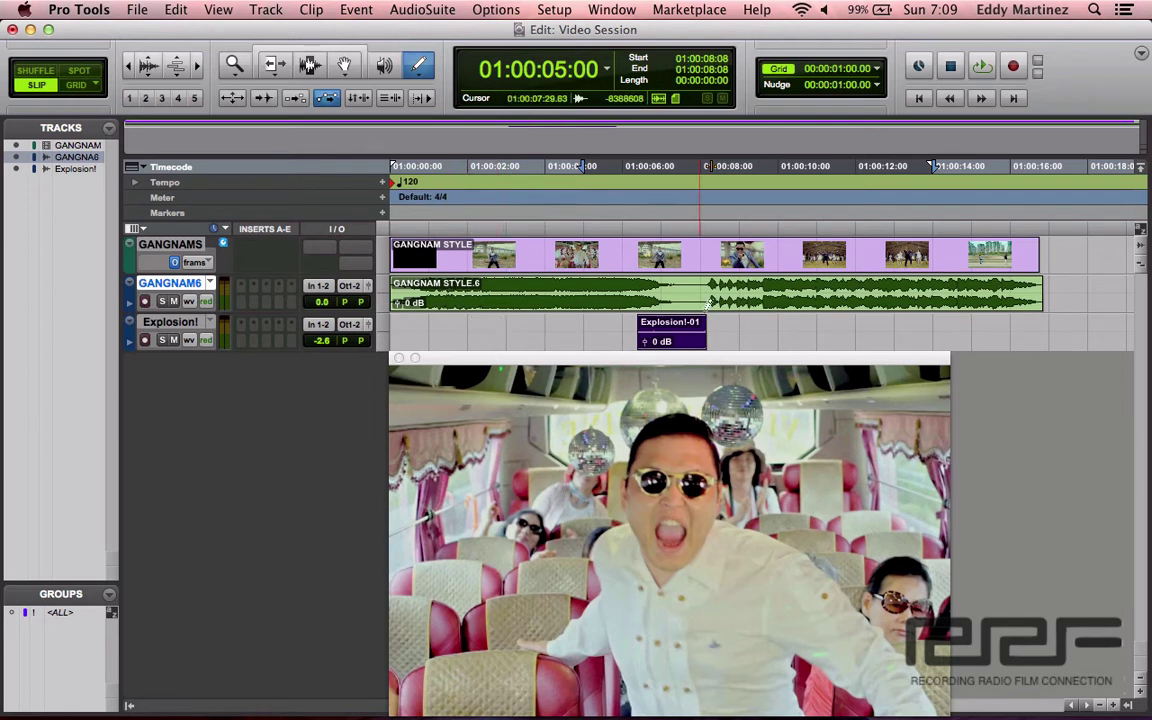
key("Escape")
key("Escape")
key("Escape")
key("Escape")
key("Escape")
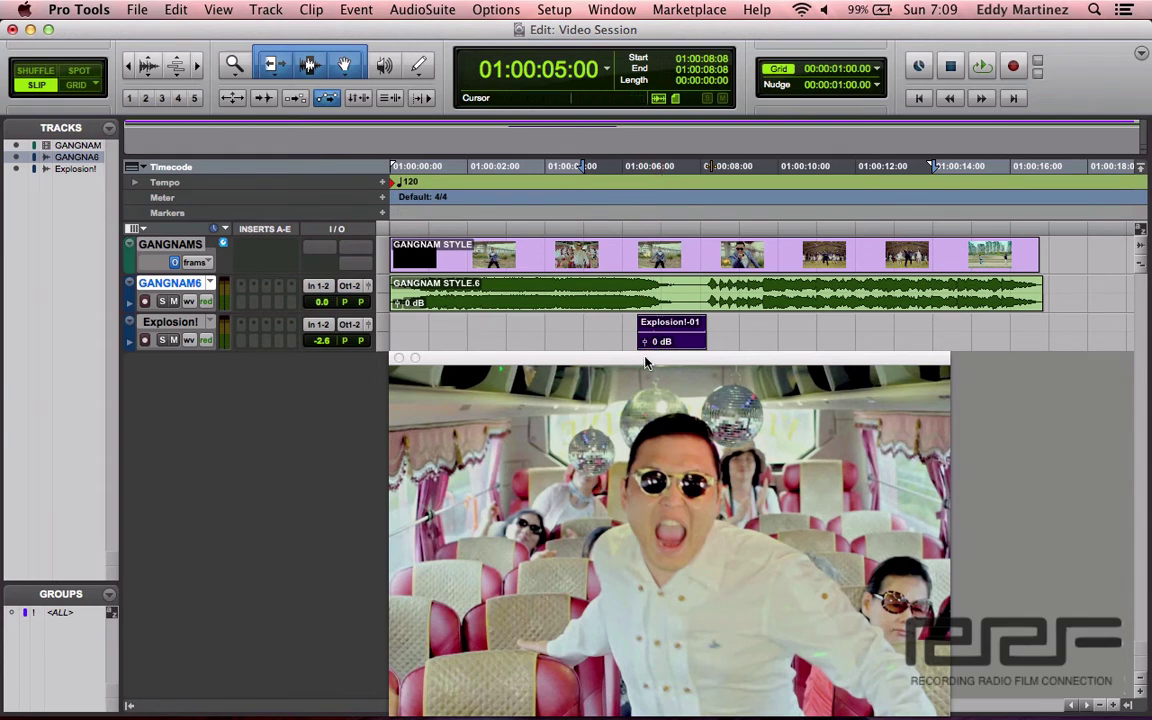
Step: Mute Explosion!, raise the video window, and play the passage from 01:00:05:00 twice
left_click(175, 341)
left_click_drag(504, 360, 506, 163)
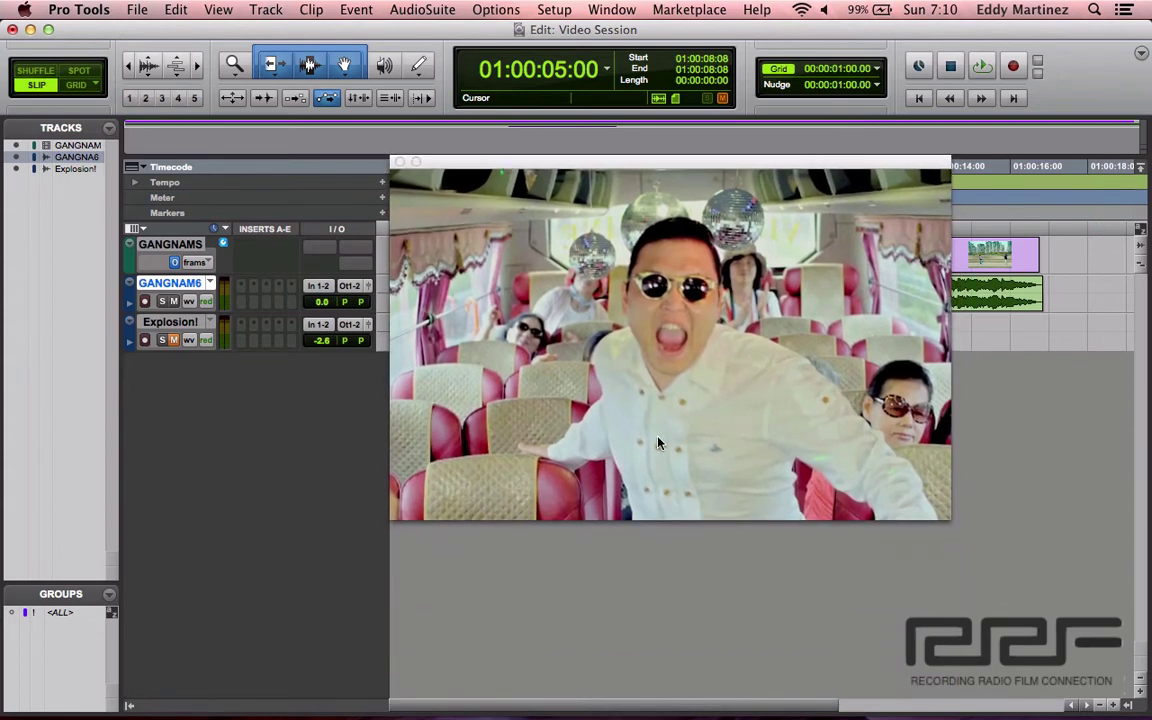
key("space")
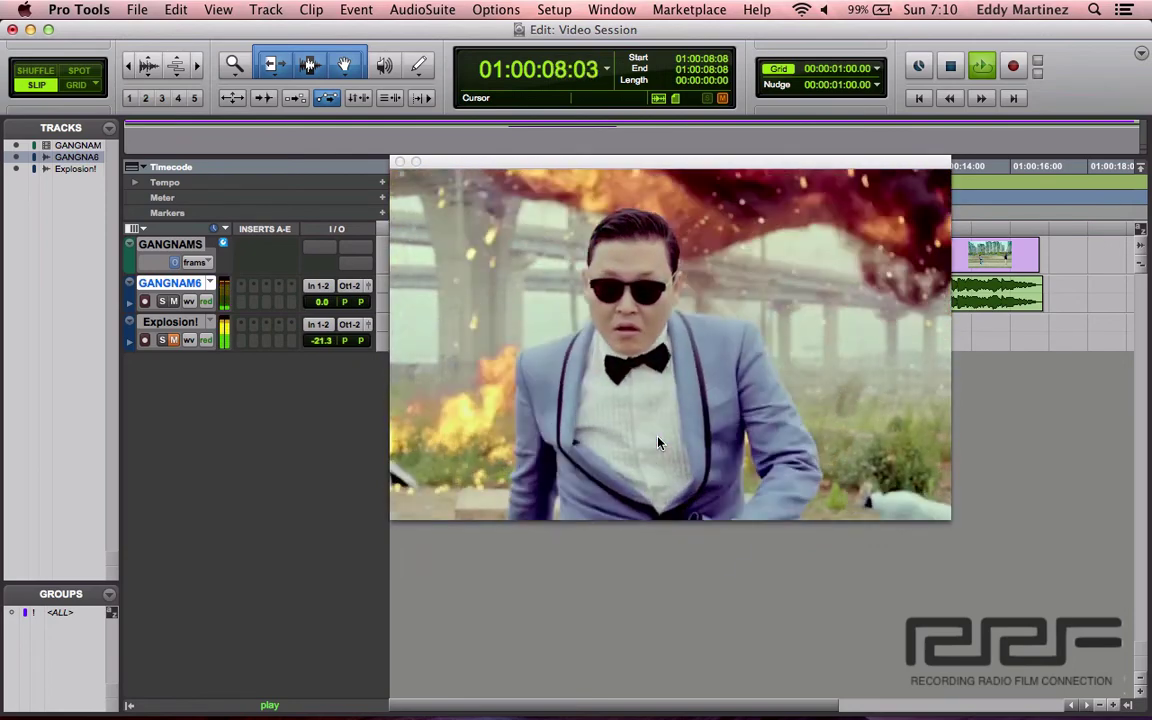
key("space")
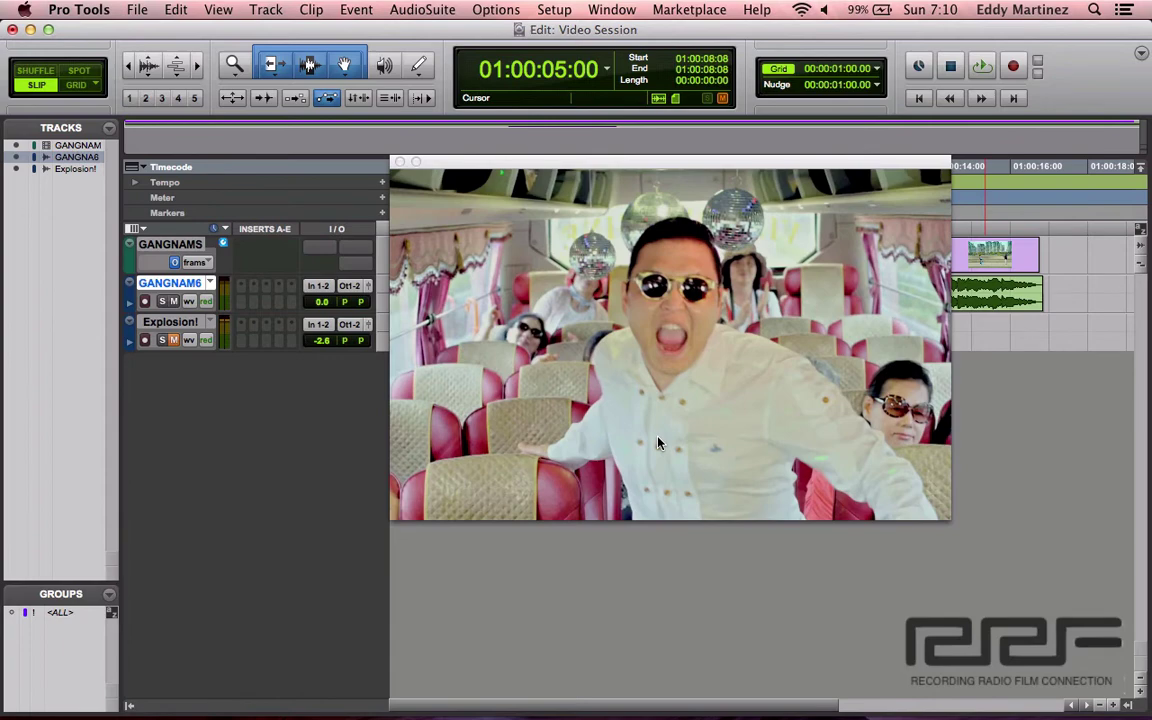
key("space")
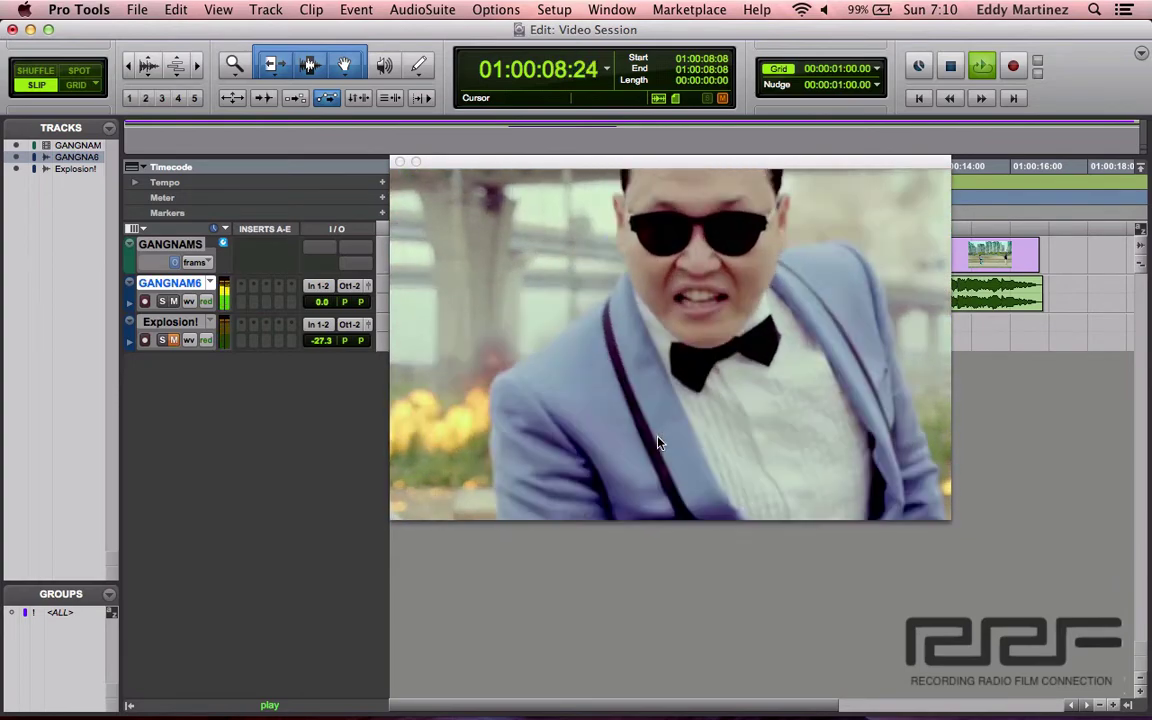
key("space")
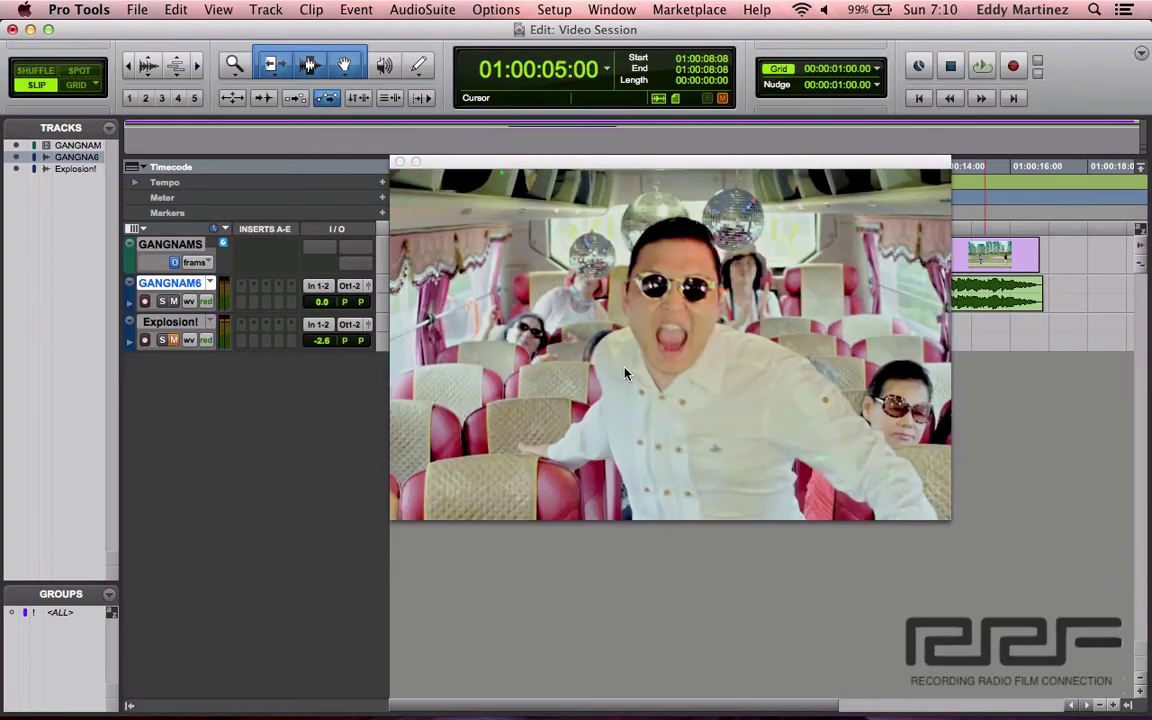
Step: Unmute Explosion! and play the passage again with the explosion audible
left_click(173, 341)
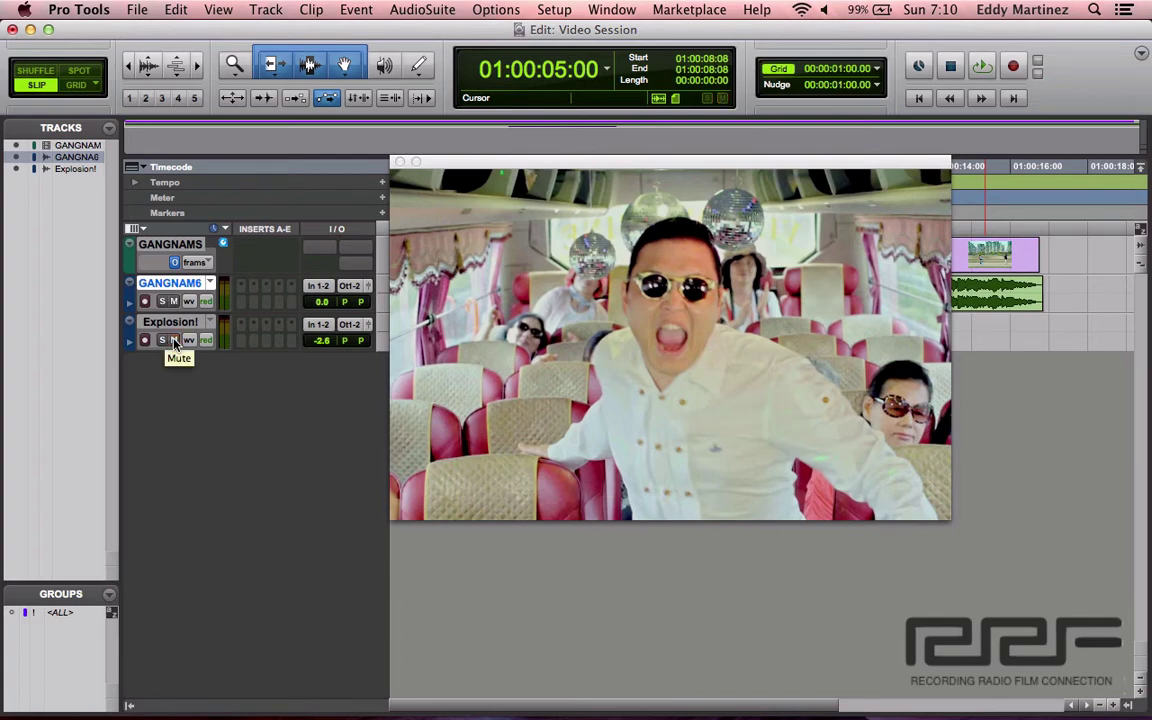
key("space")
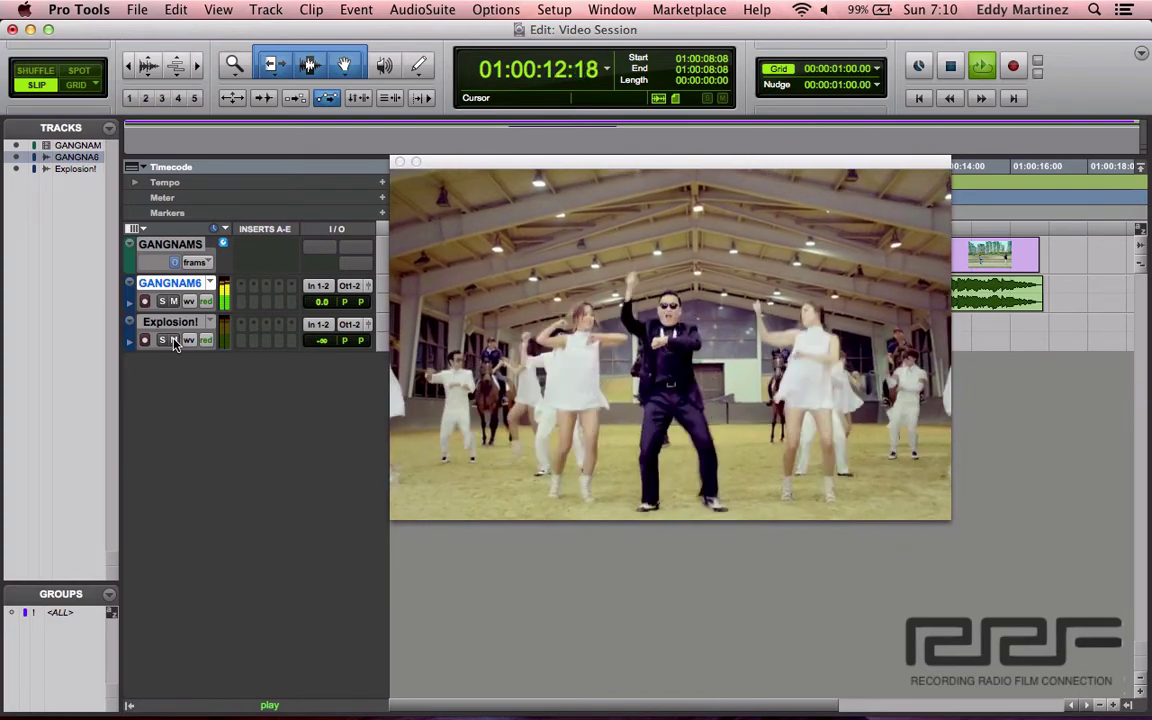
key("space")
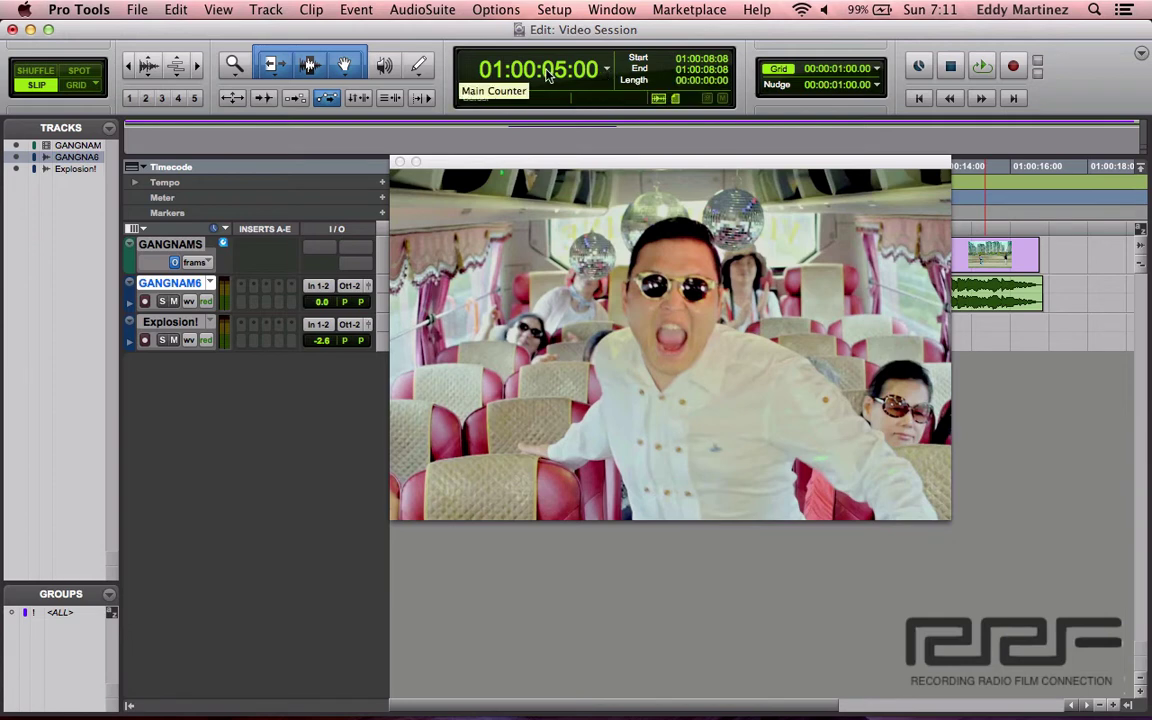
left_click(606, 74)
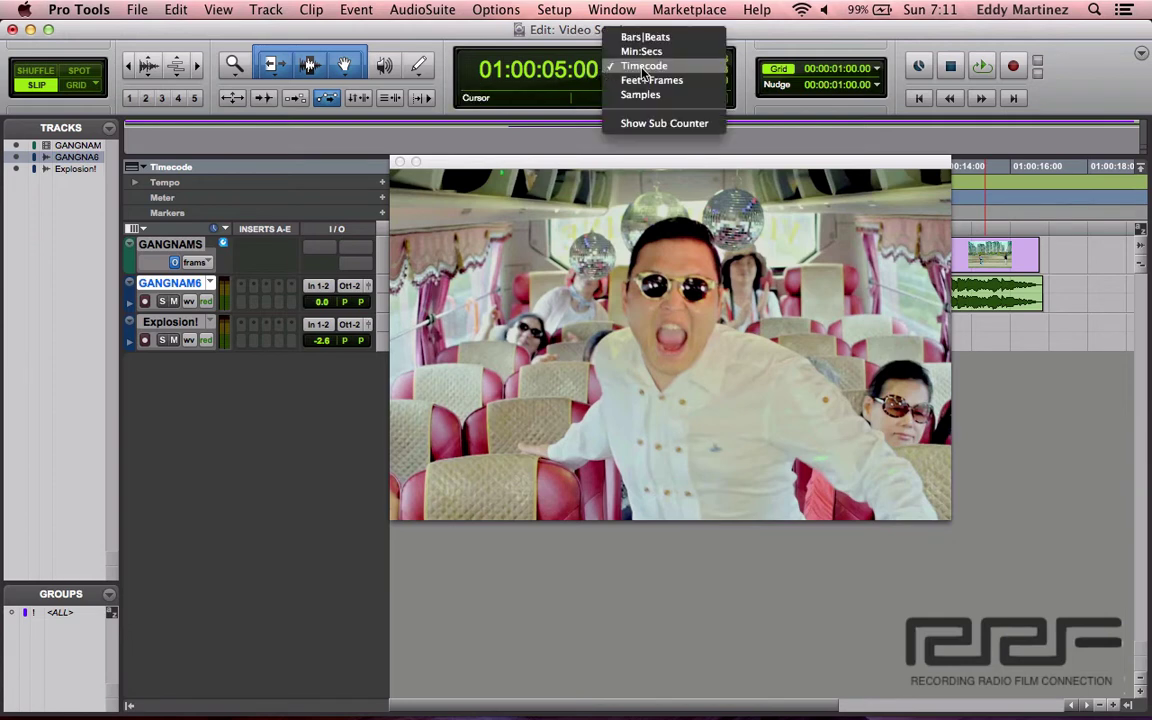
left_click(634, 67)
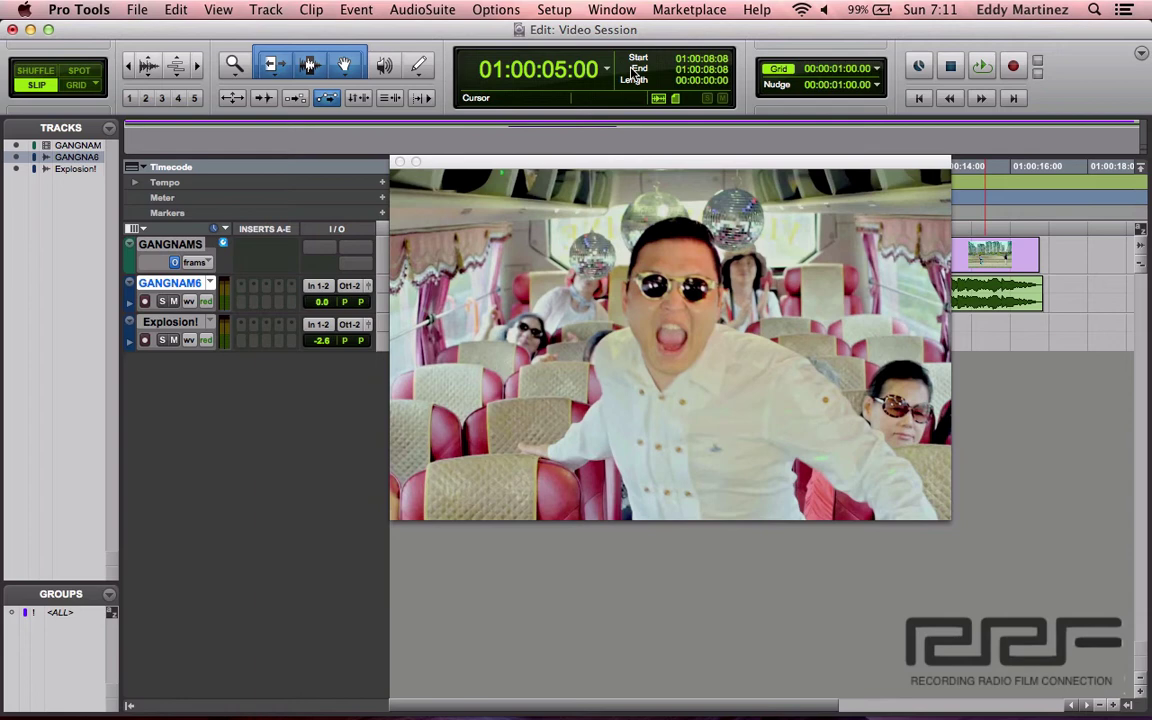
left_click(606, 68)
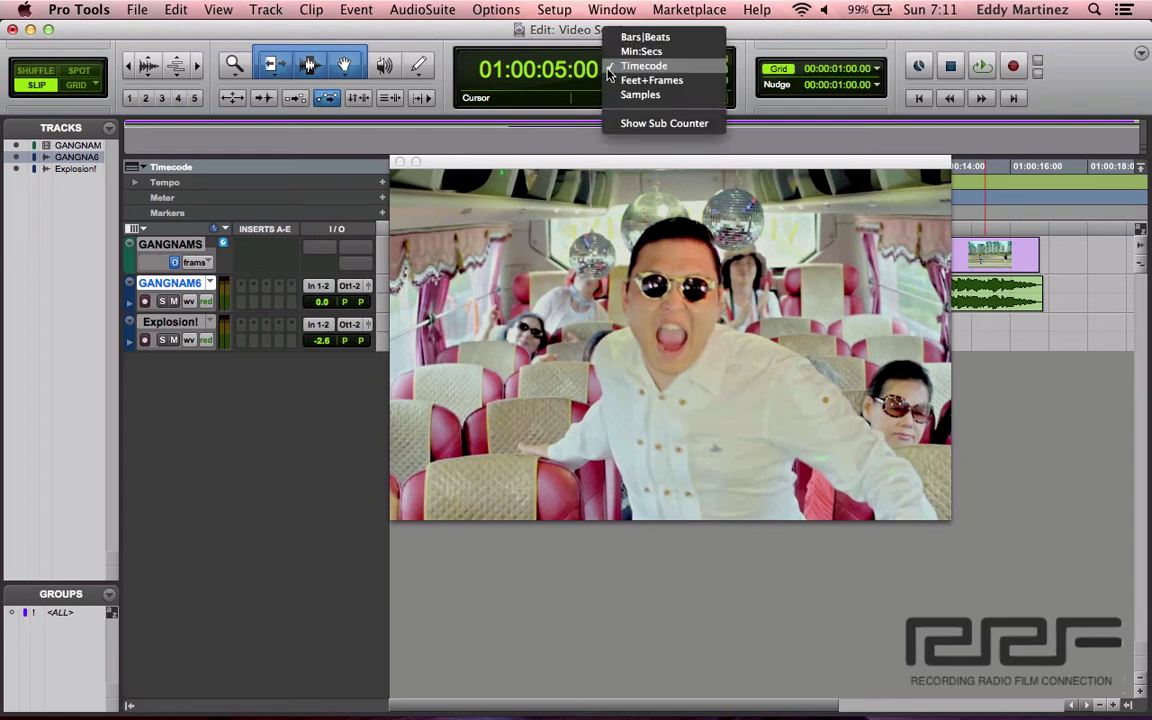
left_click(645, 38)
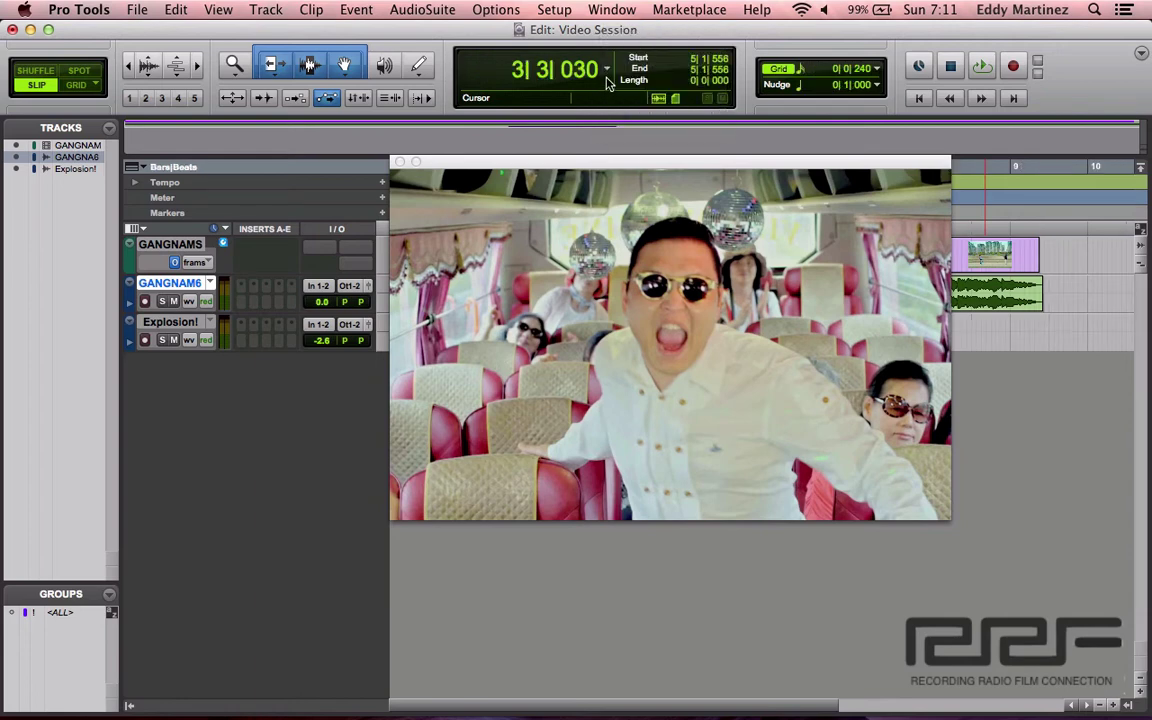
left_click(606, 68)
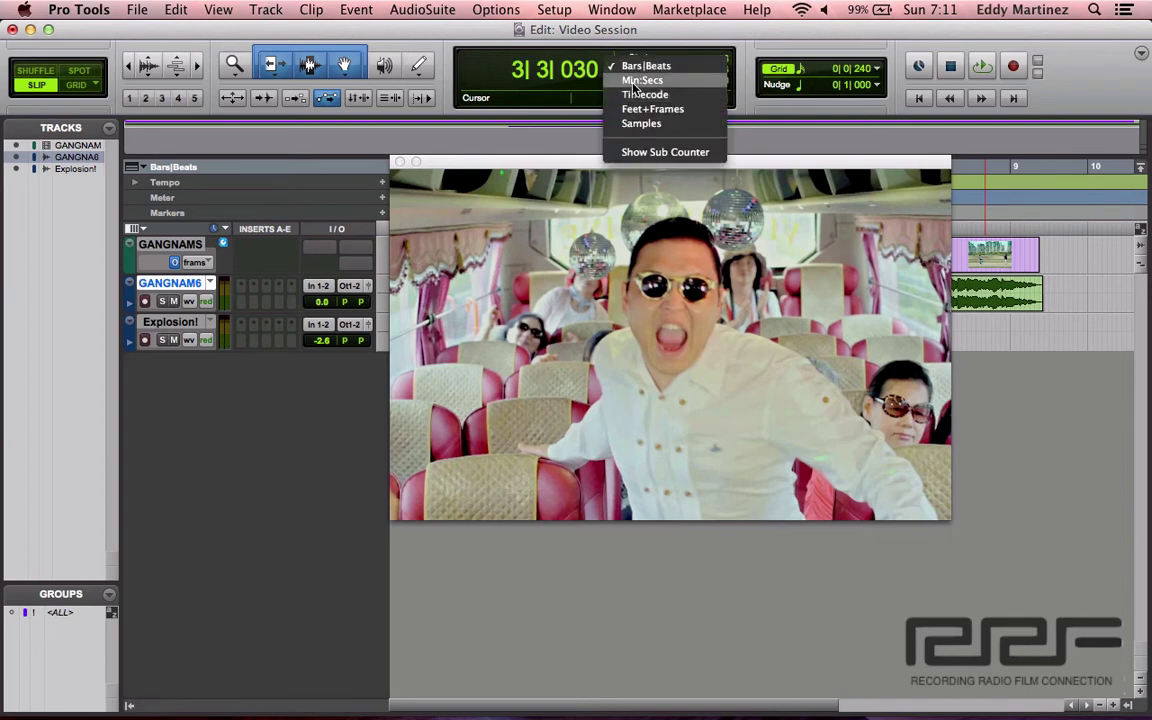
left_click(634, 94)
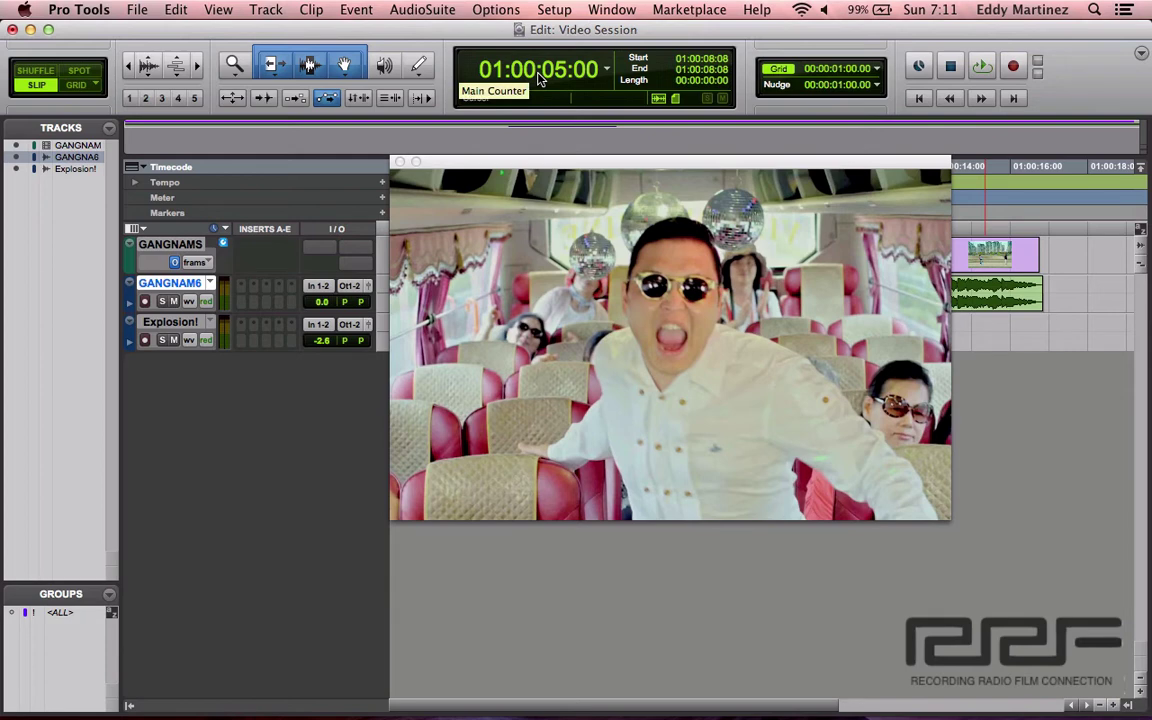
left_click(606, 70)
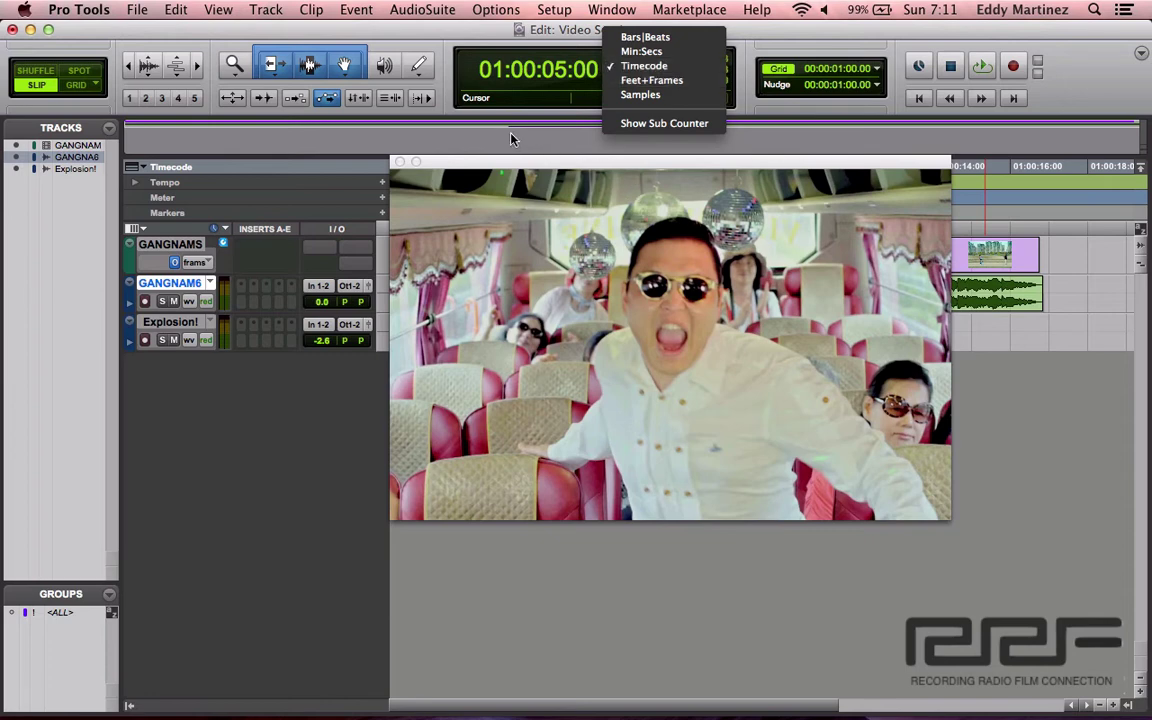
left_click(637, 52)
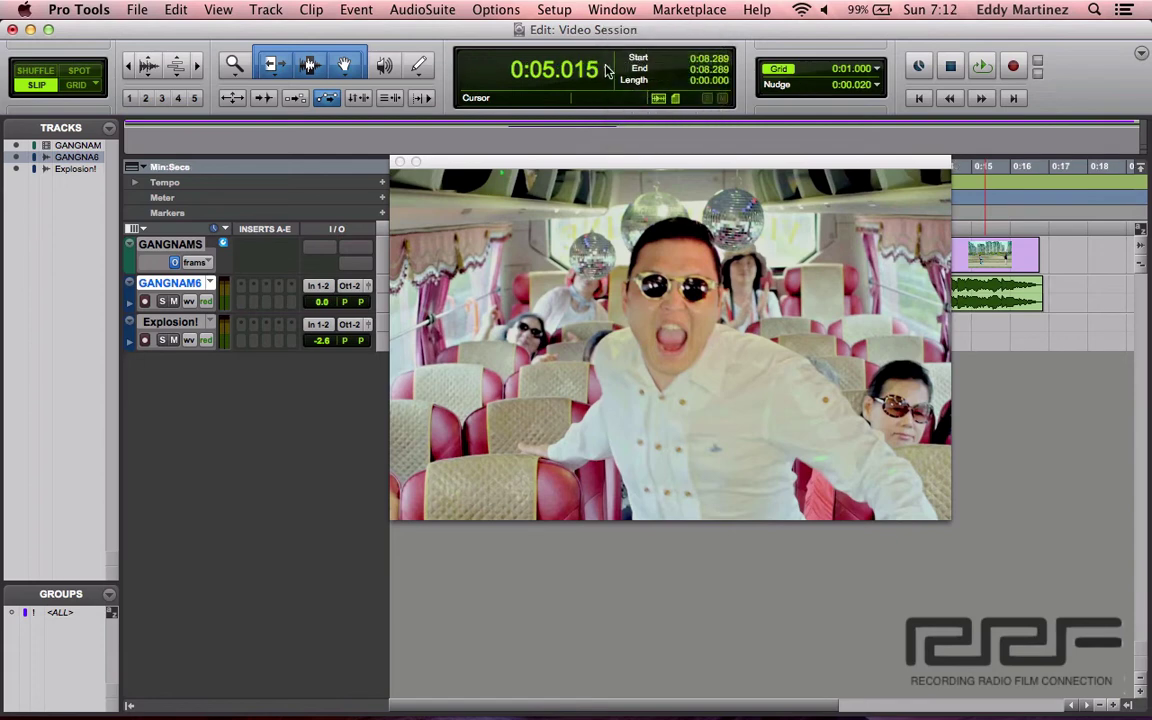
left_click(606, 68)
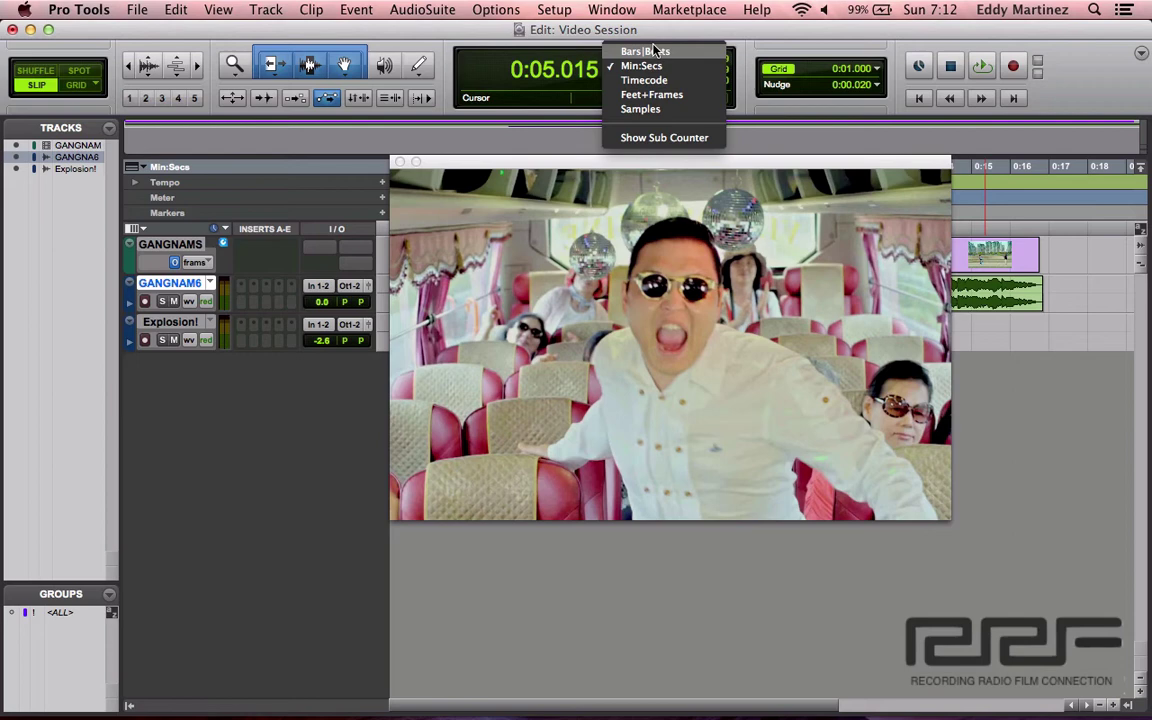
left_click(654, 50)
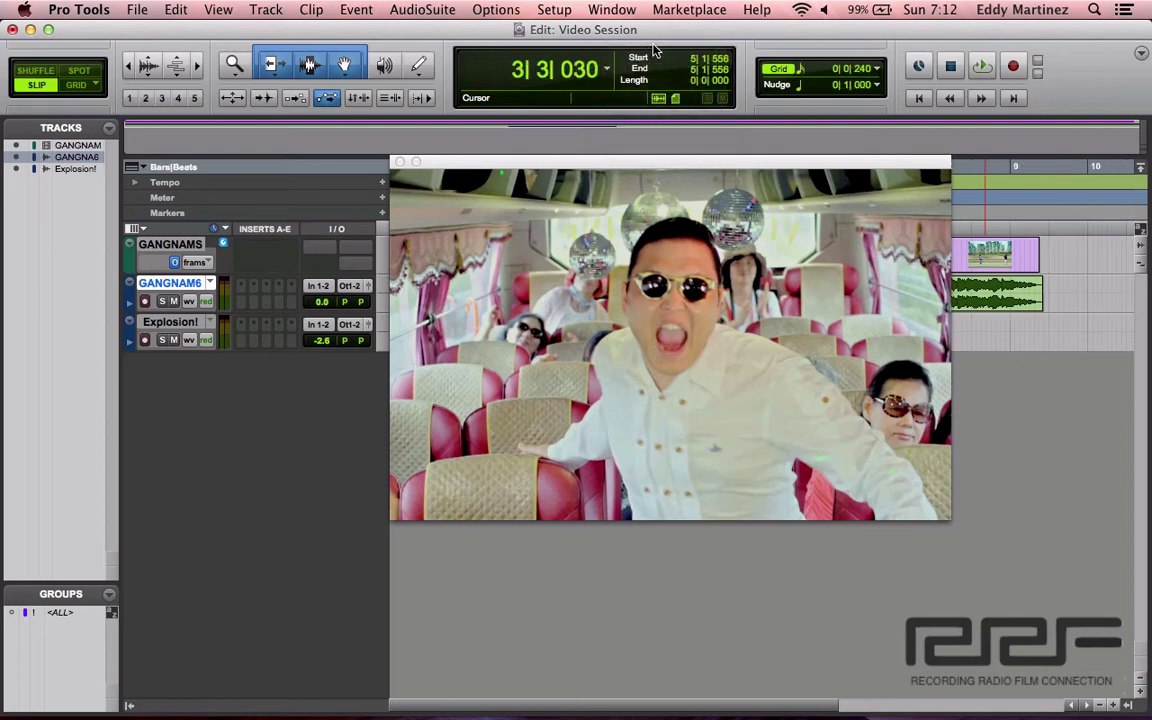
left_click(606, 72)
left_click(617, 90)
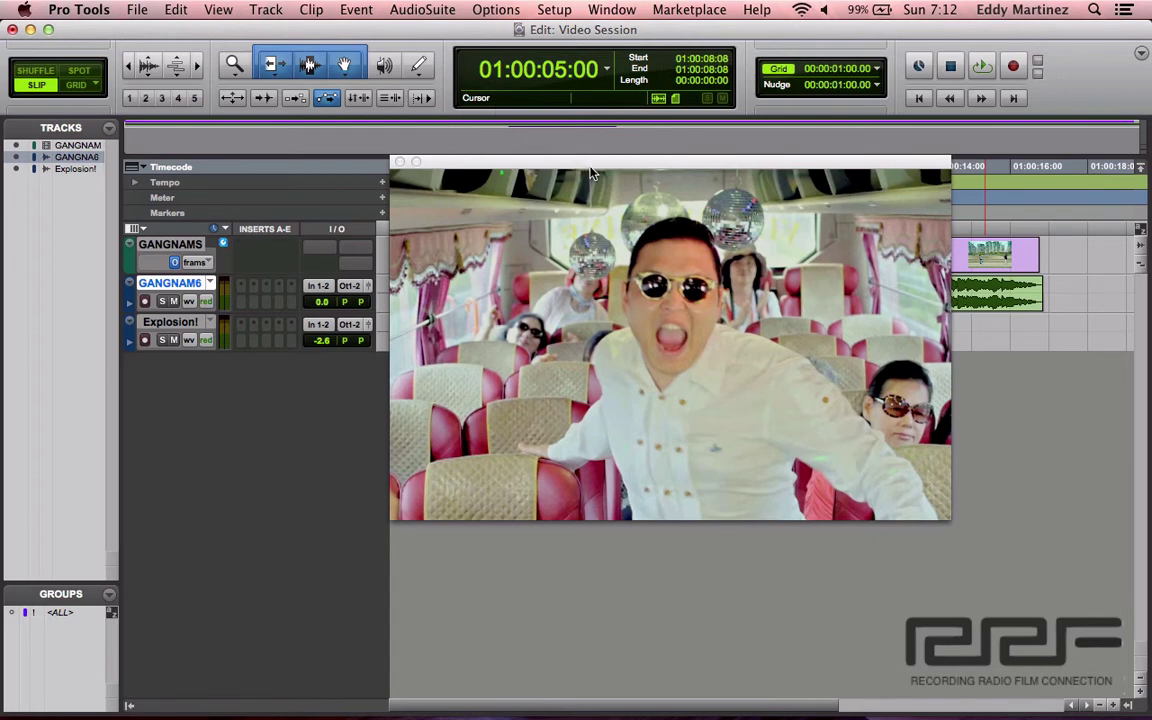
Step: Open Bounce to Disk and set the file type to QuickTime
left_click(132, 9)
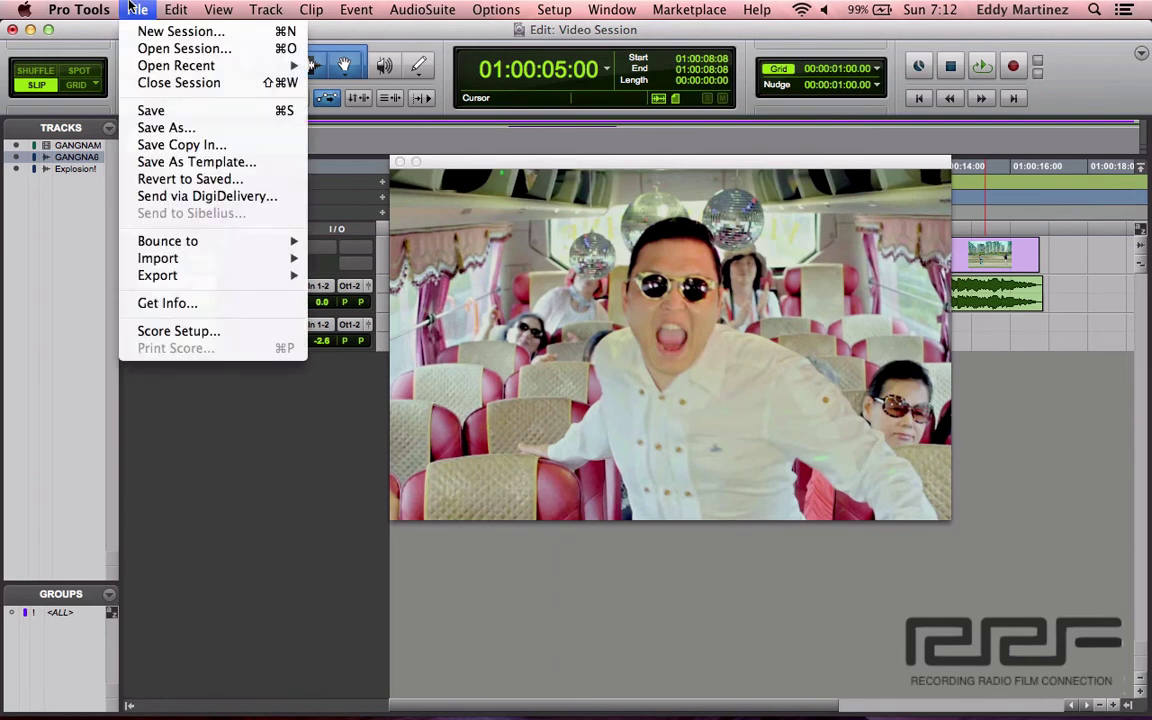
mouse_move(193, 239)
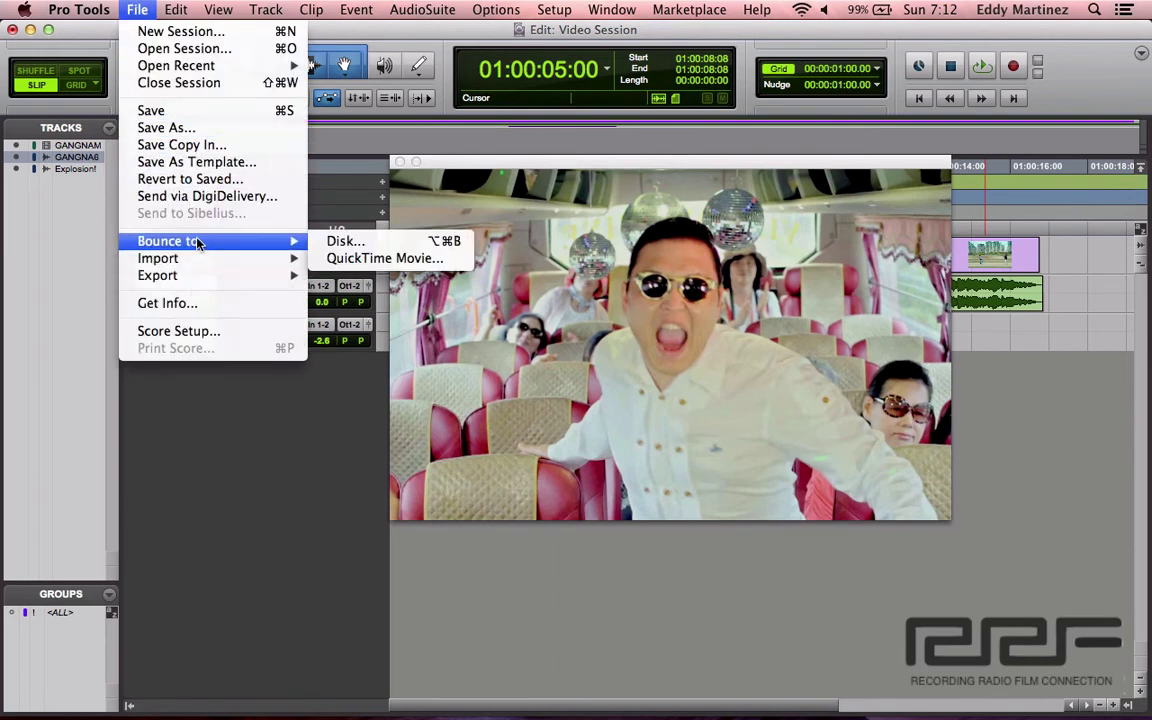
left_click(380, 245)
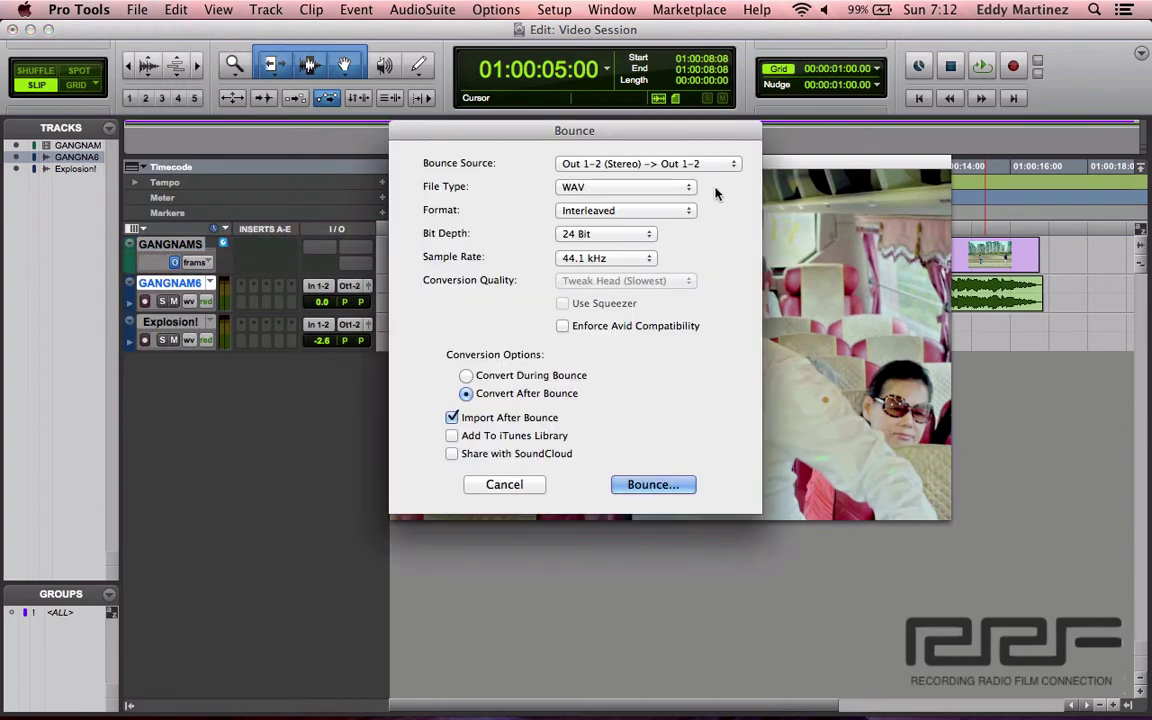
left_click(688, 187)
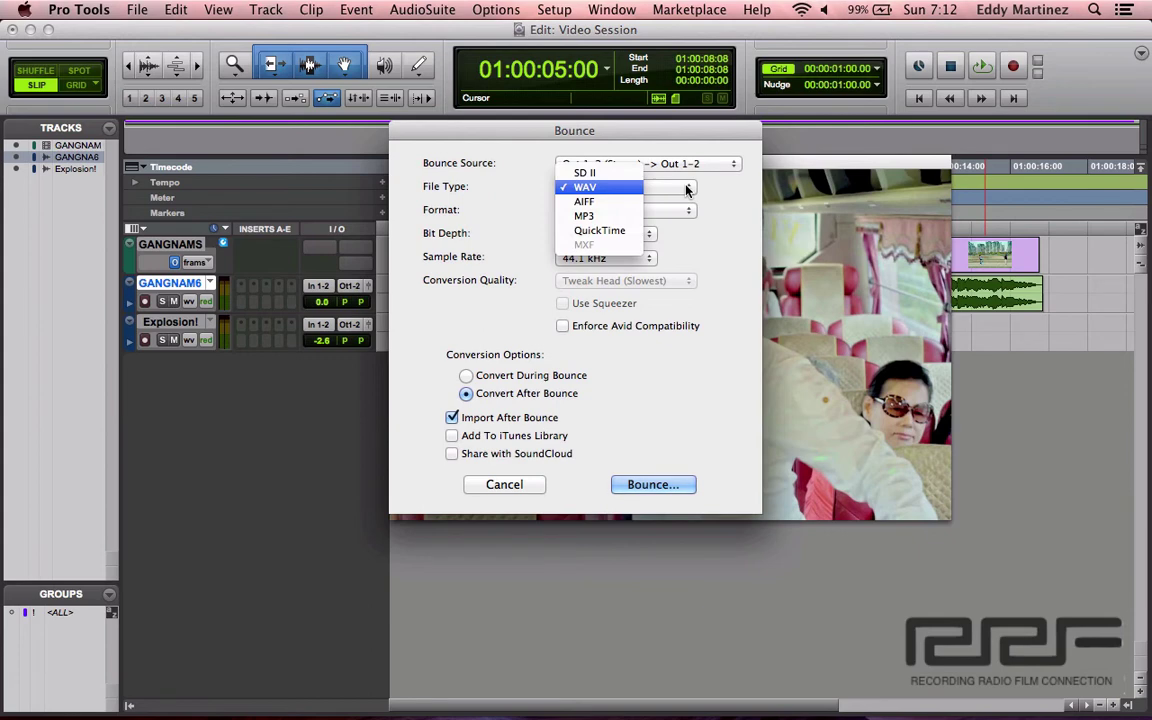
left_click(600, 231)
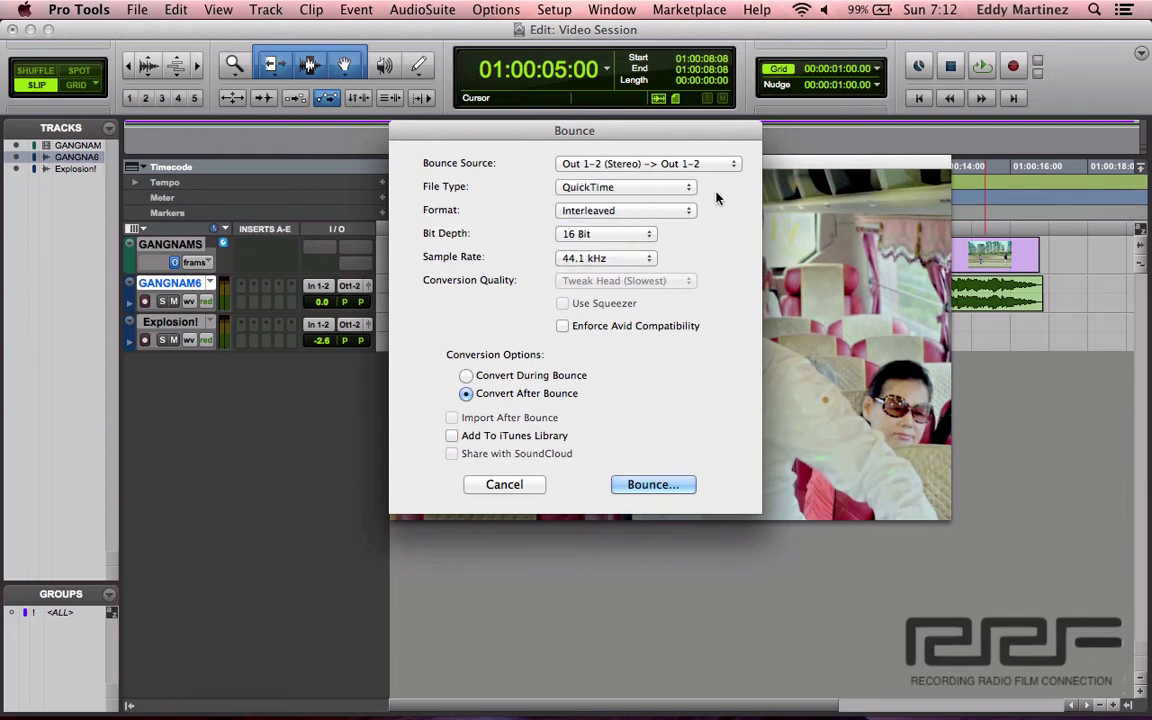
Step: Keep the bounce format at Interleaved, 16 Bit and 44.1 kHz
left_click(688, 211)
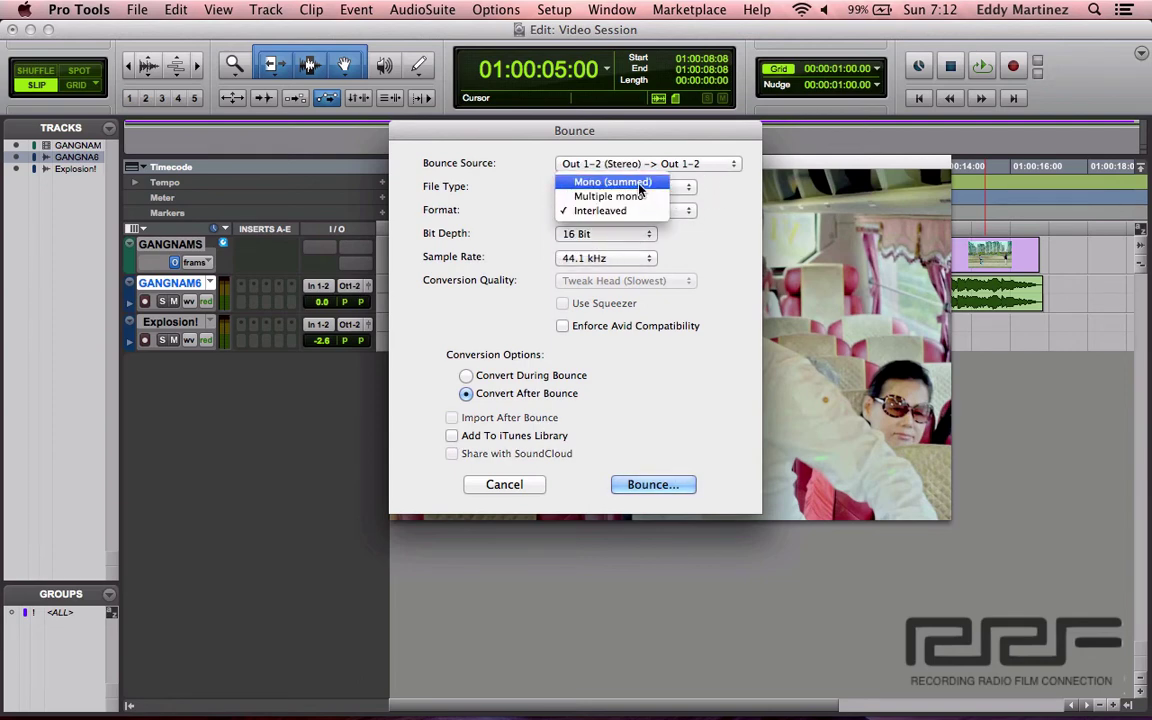
left_click(637, 212)
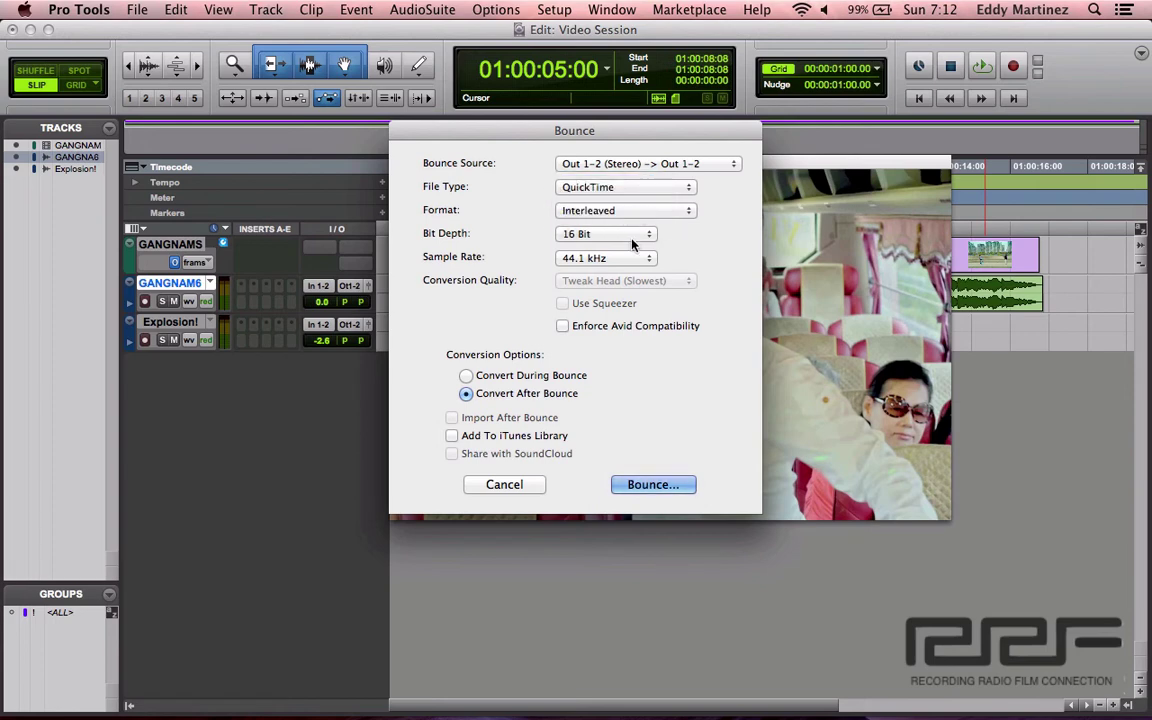
left_click(632, 244)
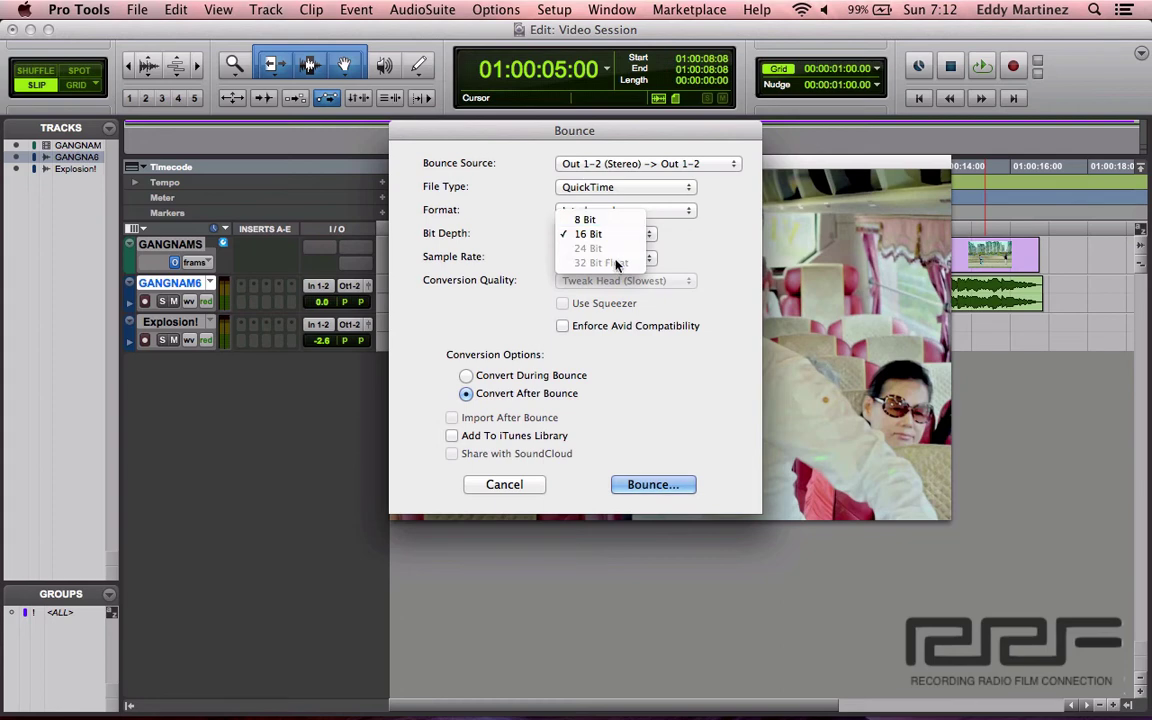
left_click(609, 236)
left_click(634, 259)
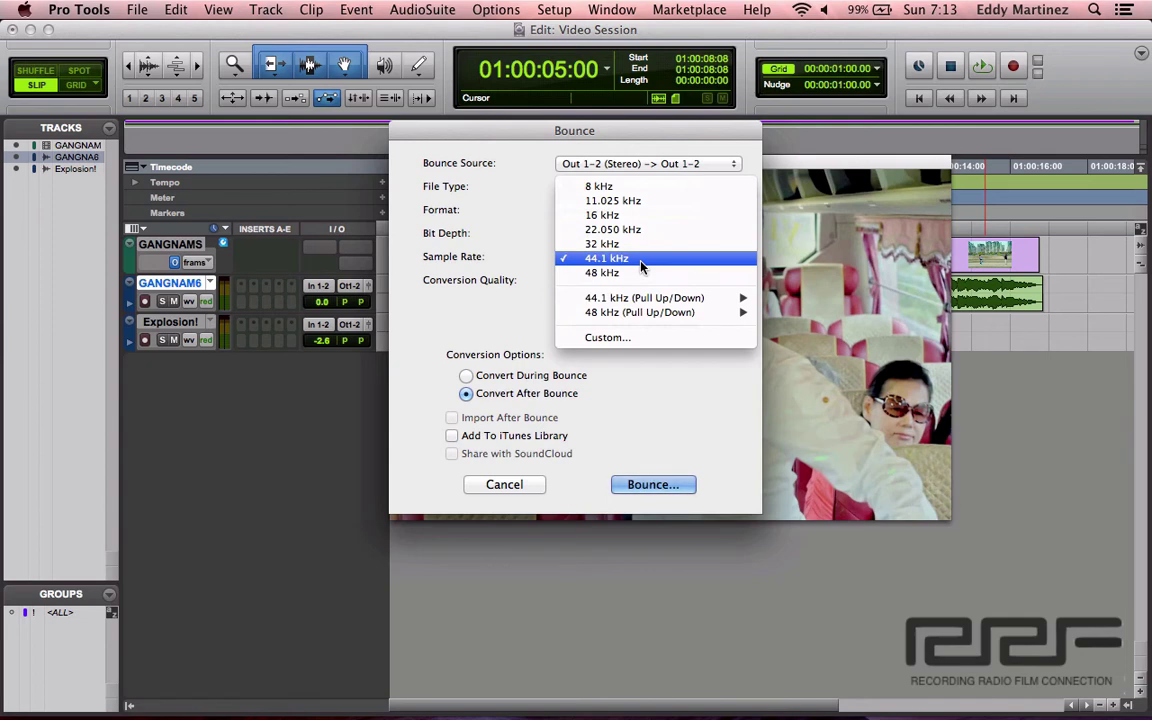
left_click(641, 262)
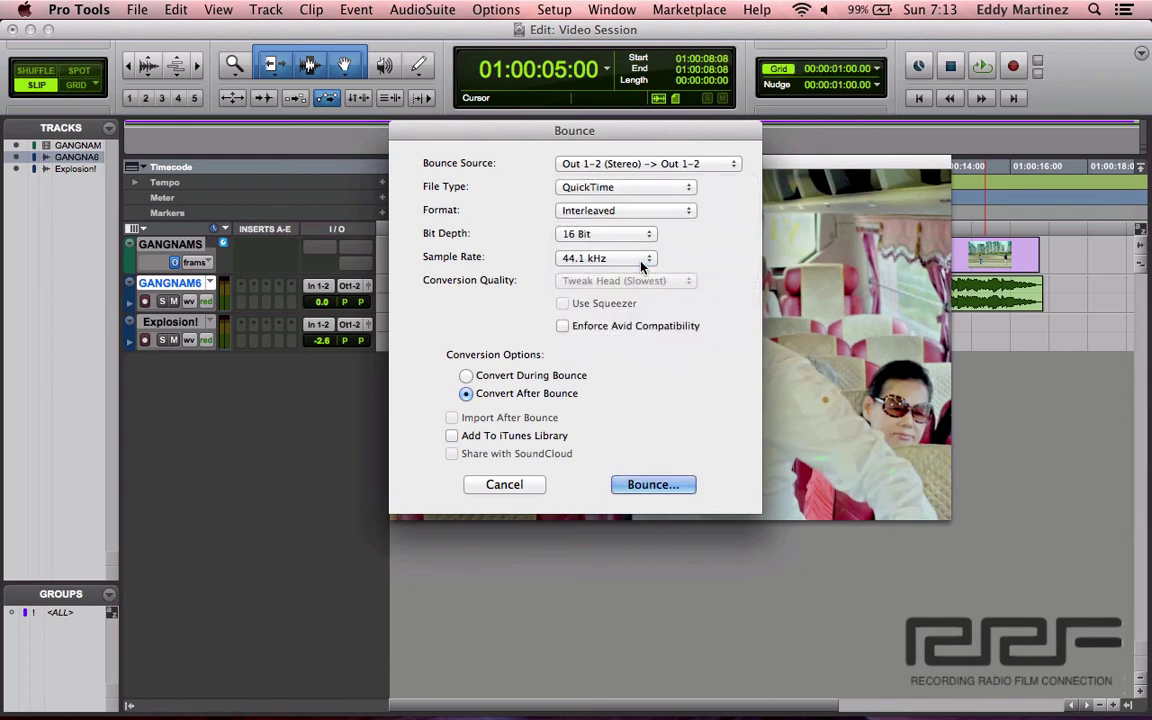